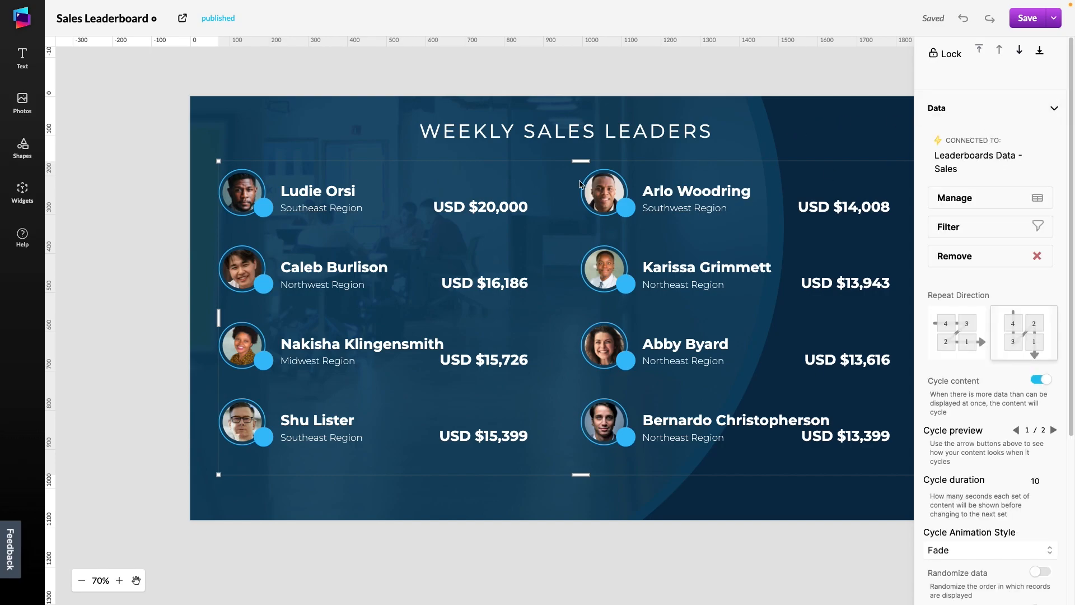
double_click(447, 215)
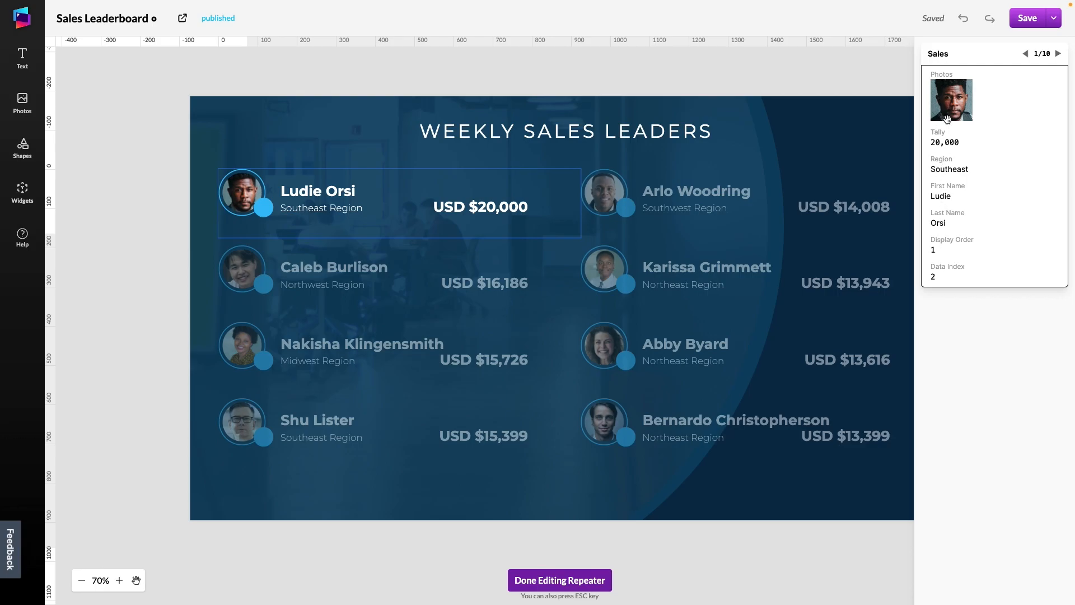
drag(629, 190, 512, 198)
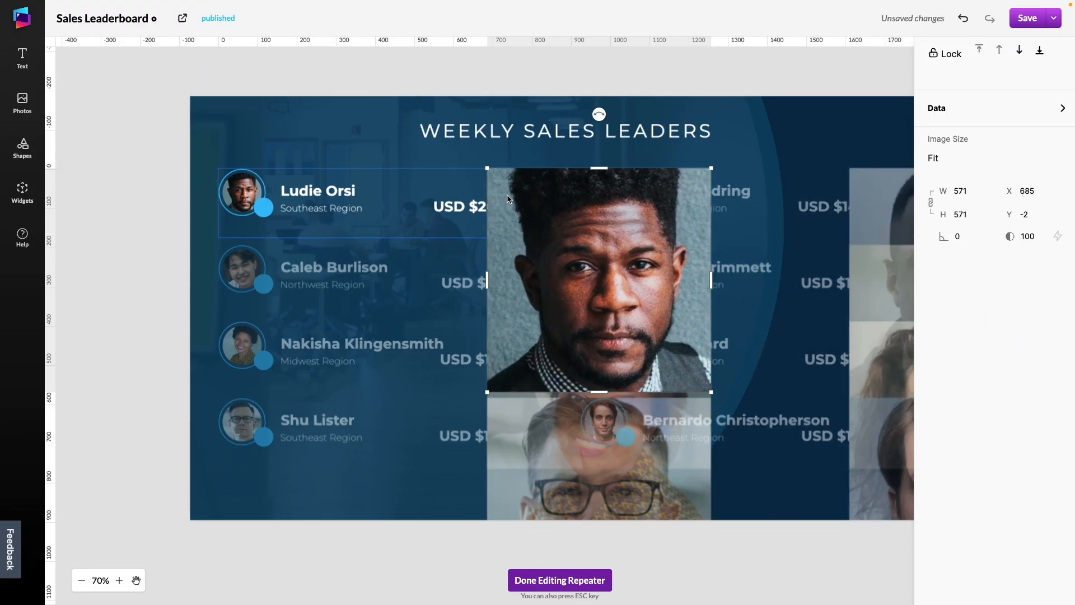
key(Delete)
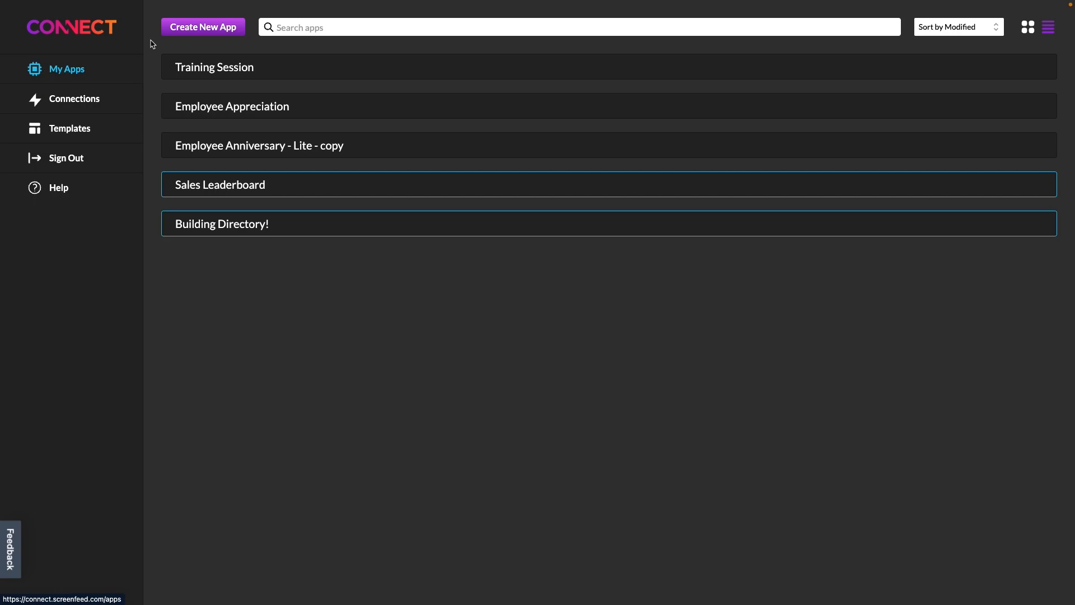
Create a new app named Repeater
click(204, 27)
click(207, 120)
click(235, 287)
text(Repeater)
key(Return)
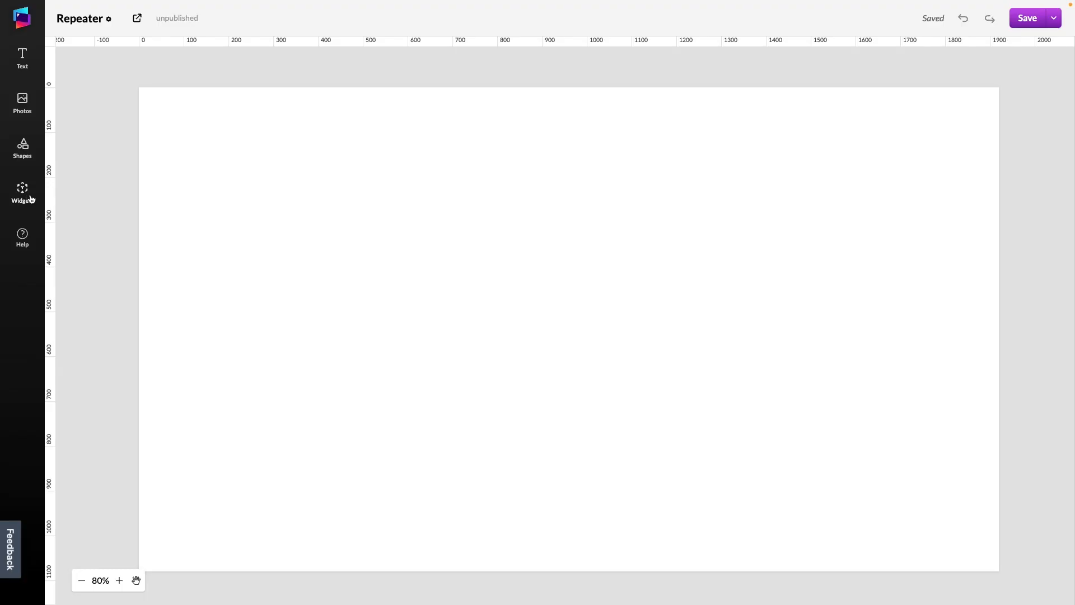
Add a Repeater widget to the canvas, shrink it to about 1378 × 777 and place it at about X 303, Y 123
click(23, 192)
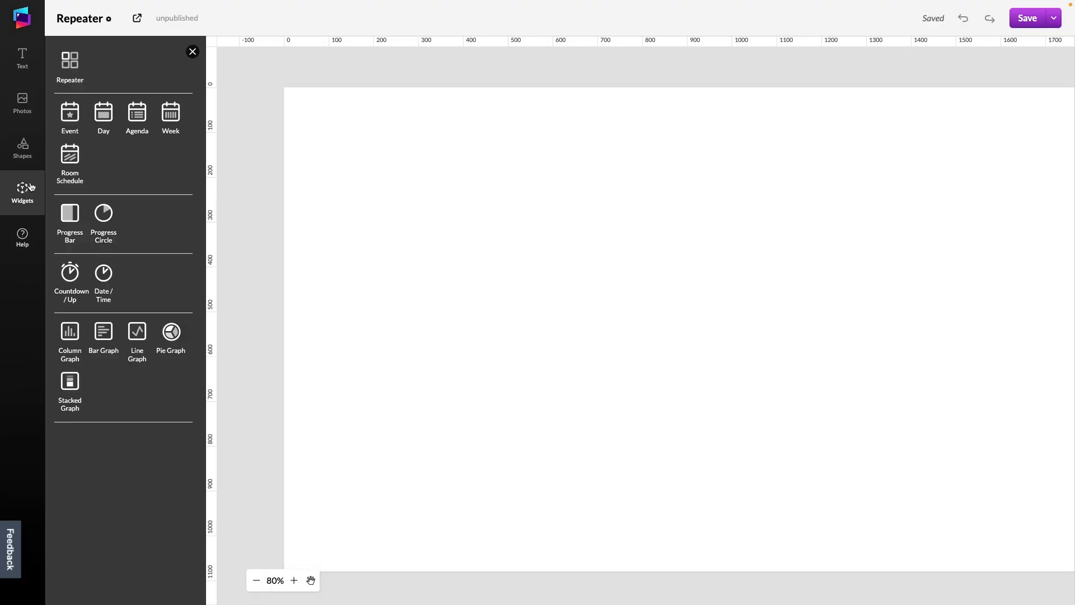
click(65, 66)
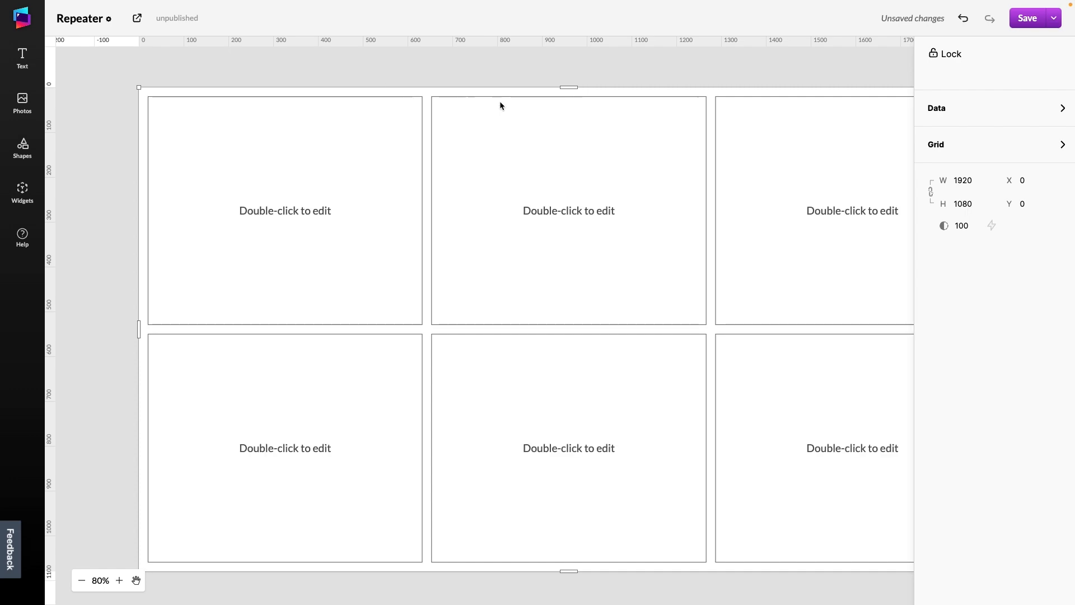
drag(144, 92, 388, 230)
drag(768, 341, 662, 262)
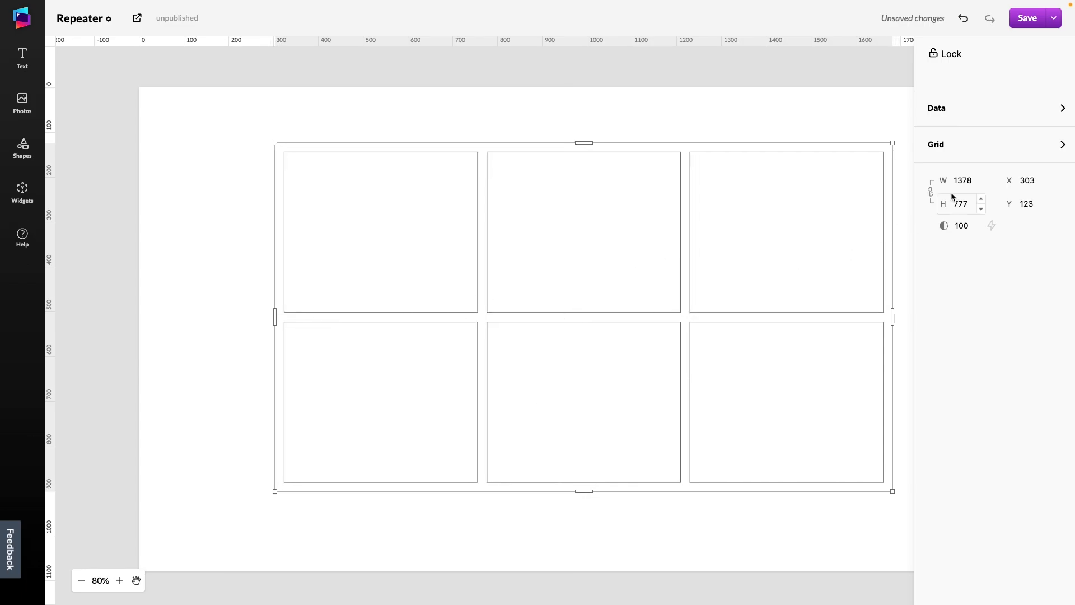
Set the repeater grid's background to light grey #f3f4f6
click(1034, 147)
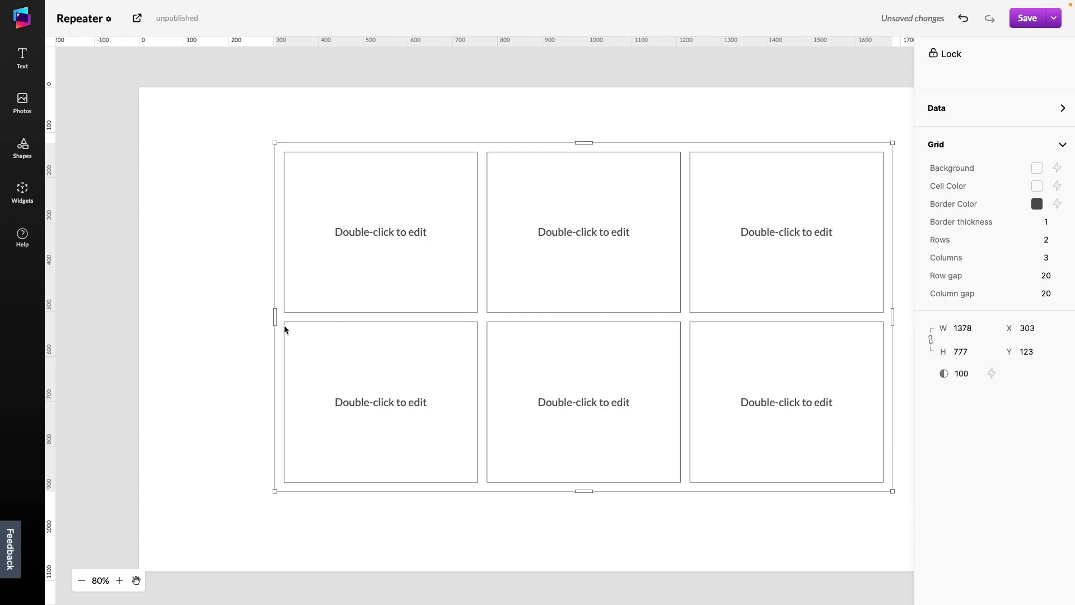
click(1037, 170)
click(942, 113)
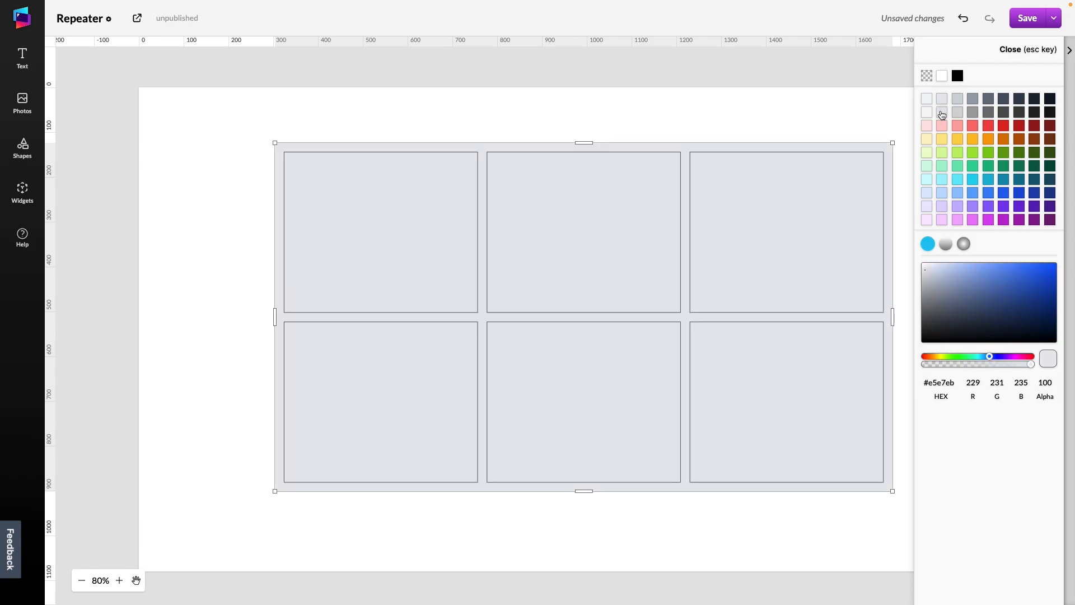
click(942, 99)
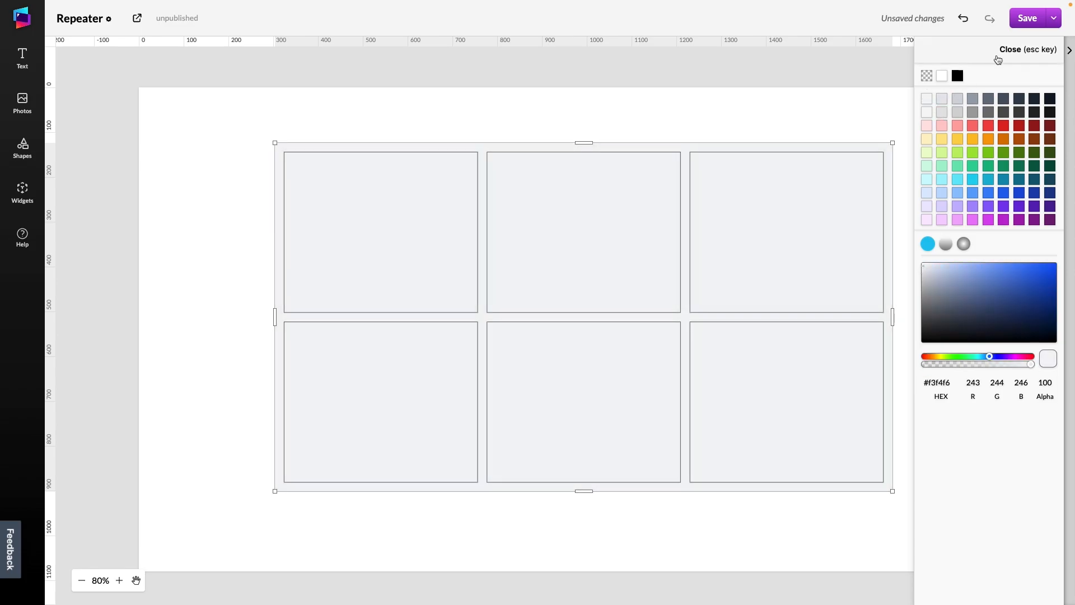
click(1019, 51)
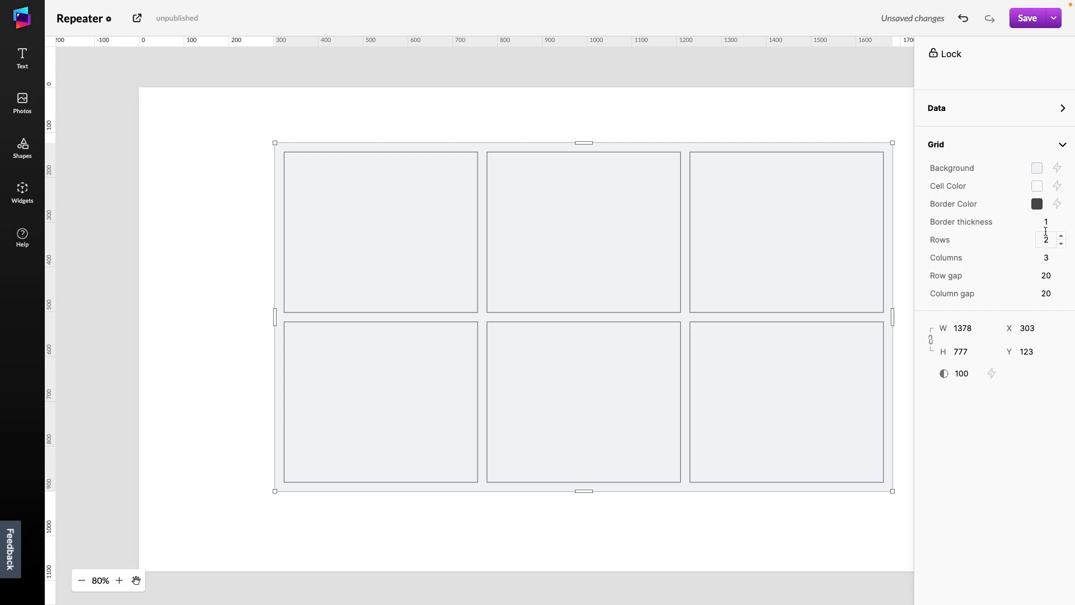
Set the repeater grid to 3 rows and 1 column with a border thickness of 1
click(1061, 236)
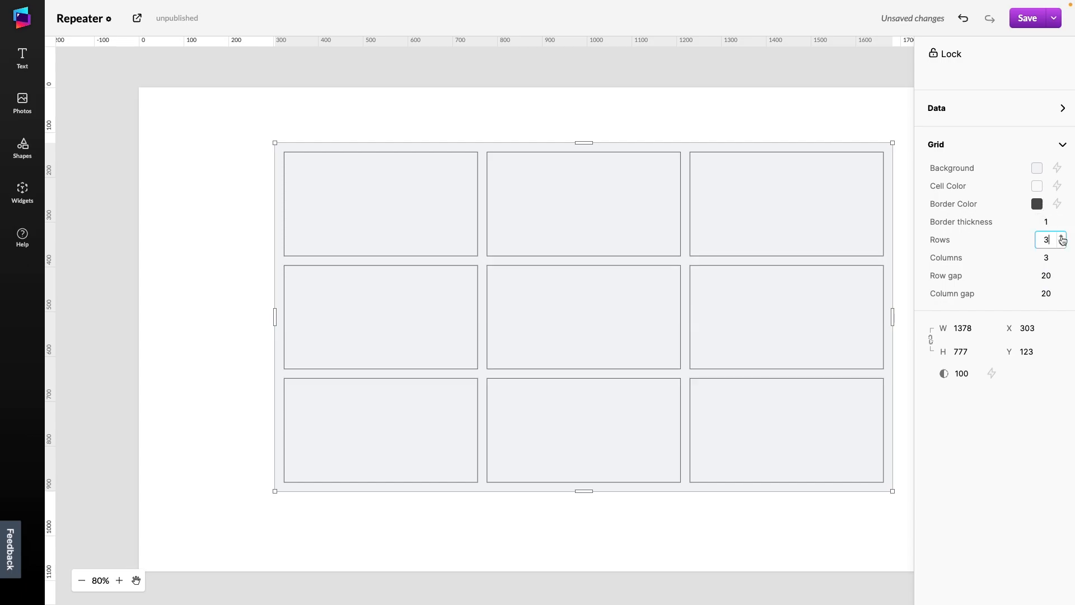
click(1061, 225)
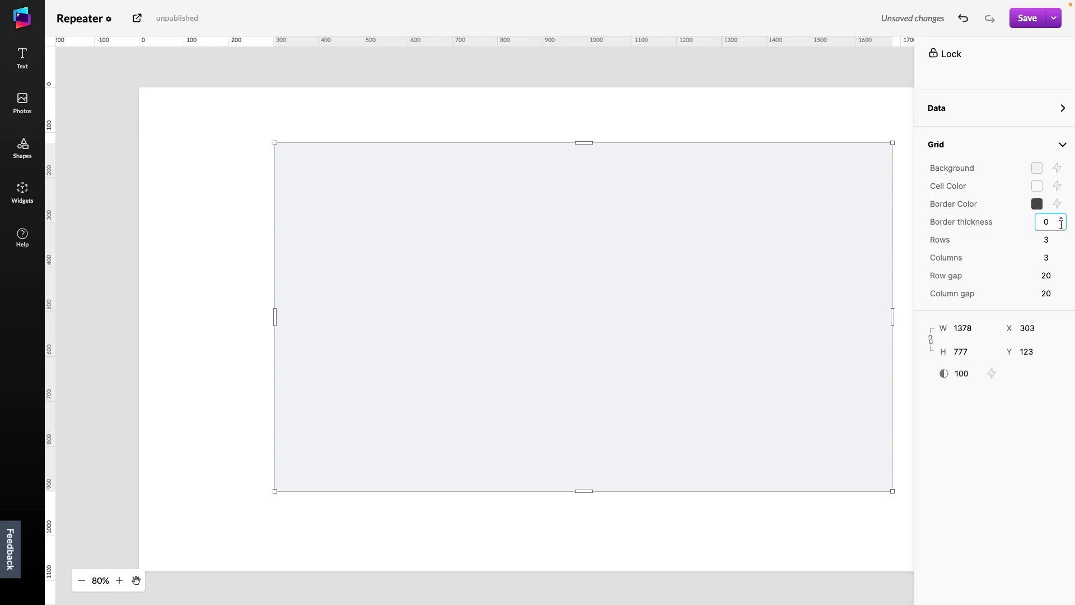
click(1061, 254)
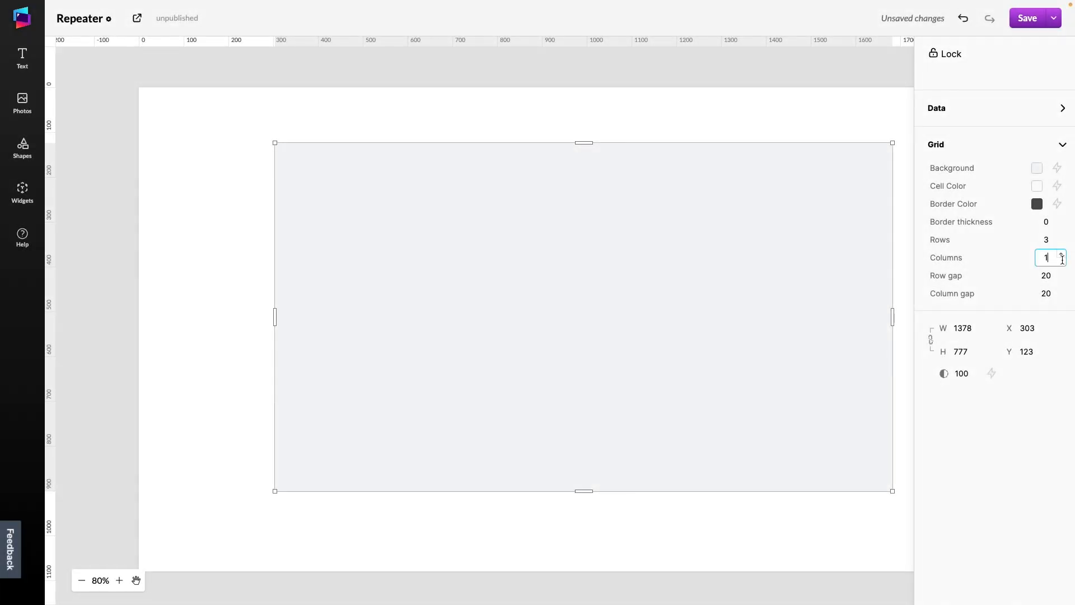
click(1061, 218)
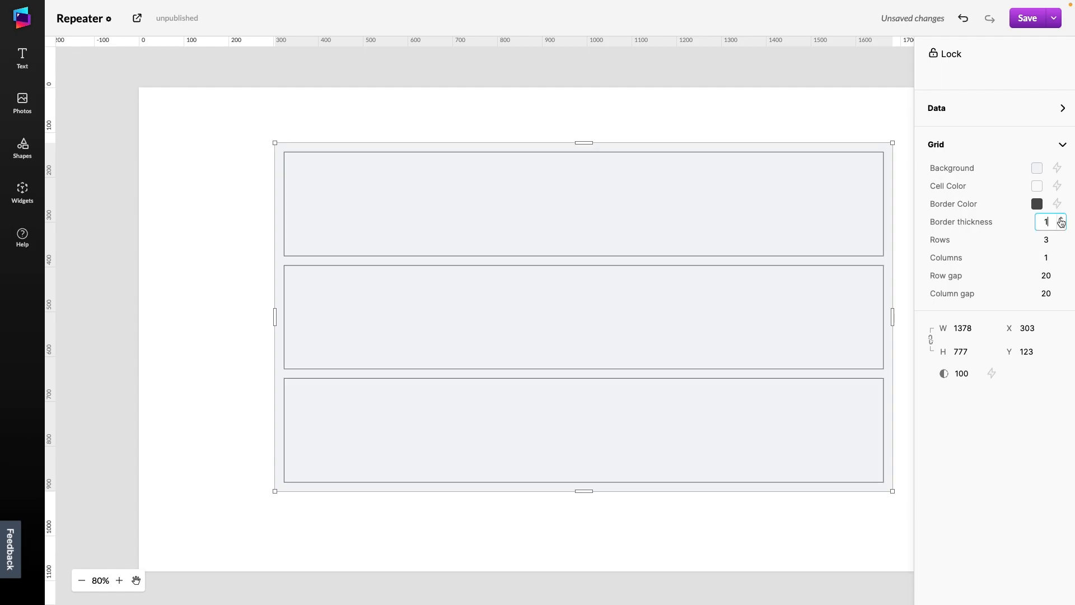
Start a Microsoft Excel Workbook connection for the repeater, search the account for pizza and choose the Pizza sheet of Pizza Menu.xlsx
click(1004, 118)
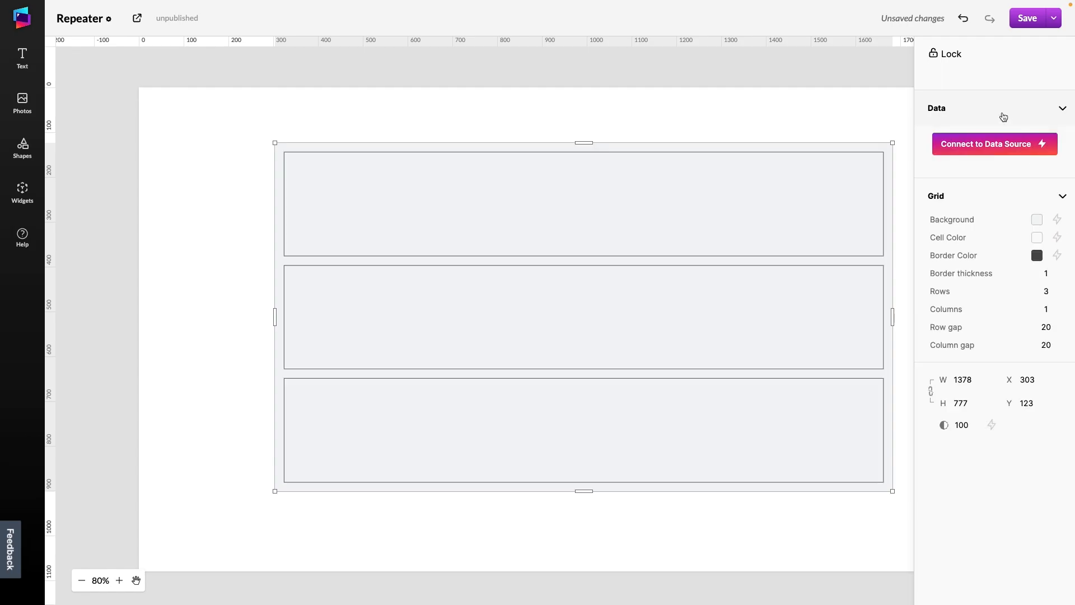
click(1000, 146)
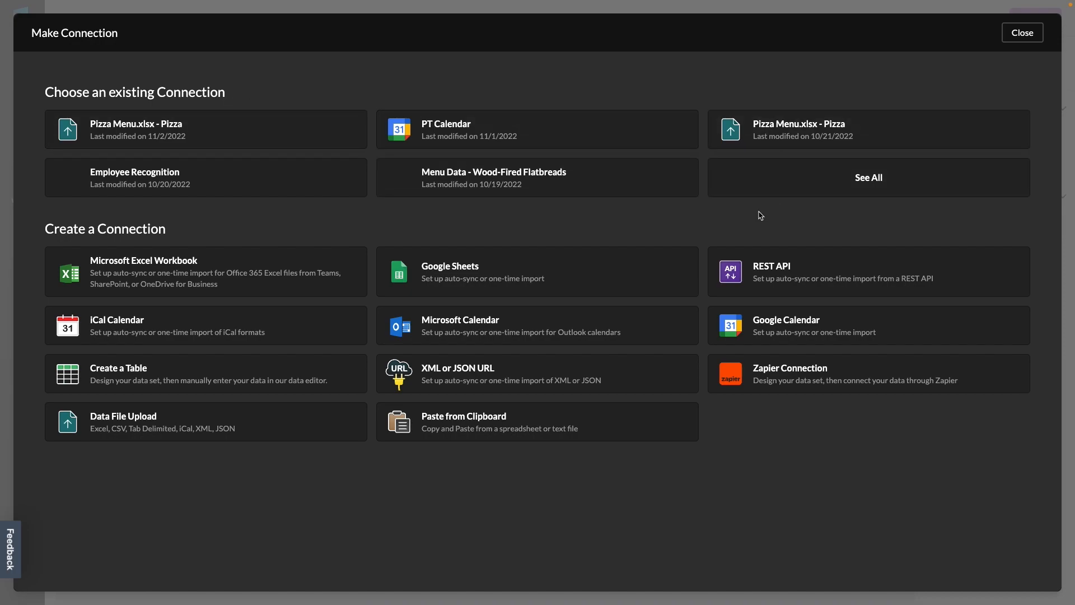
click(207, 276)
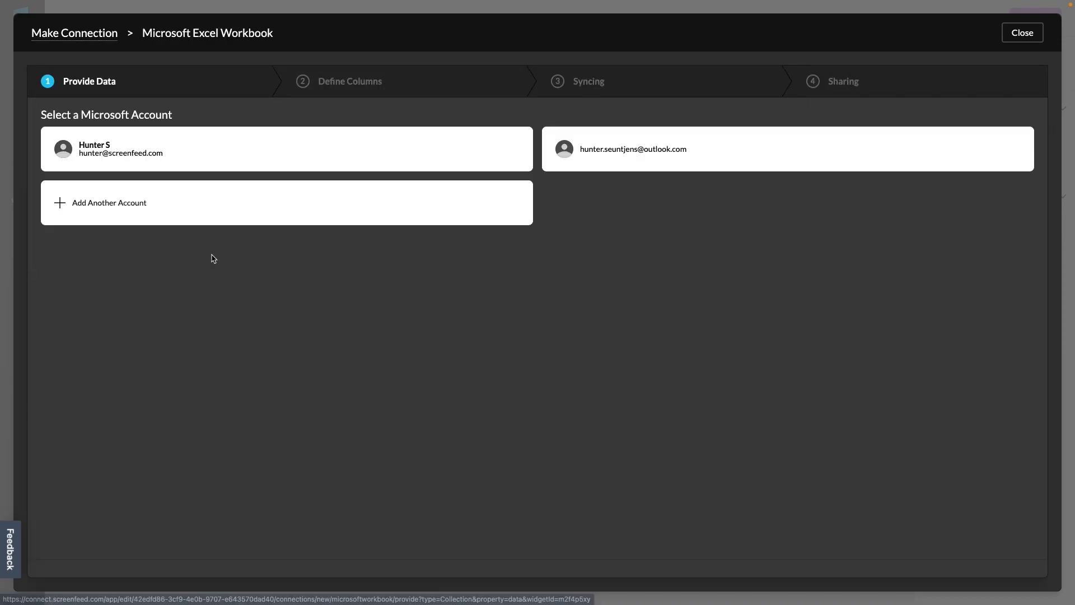
click(201, 151)
click(234, 151)
text(pizza)
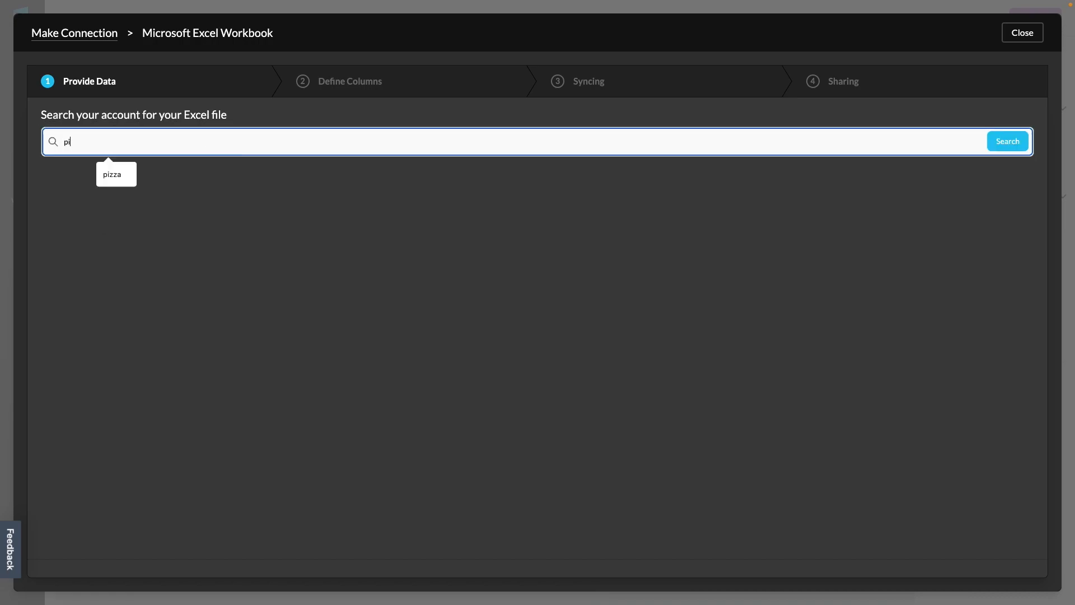
key(Return)
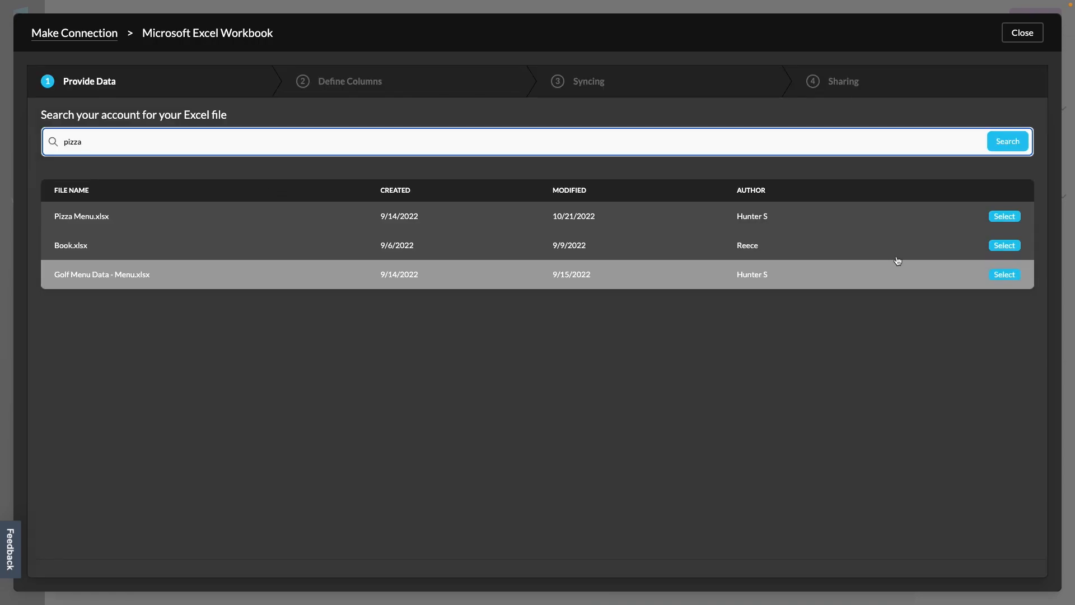
click(1013, 219)
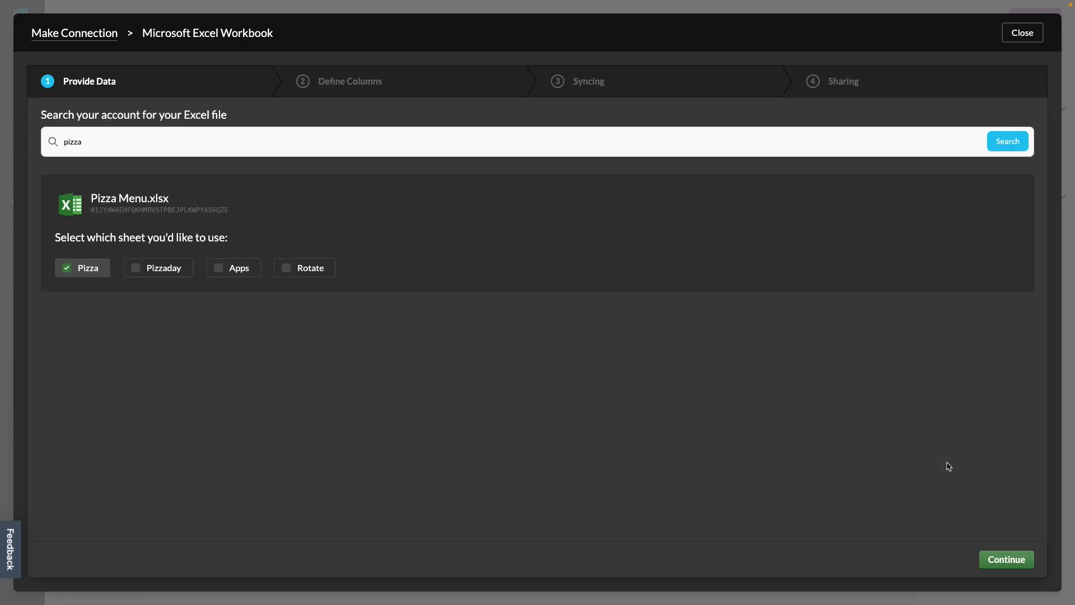
click(1005, 561)
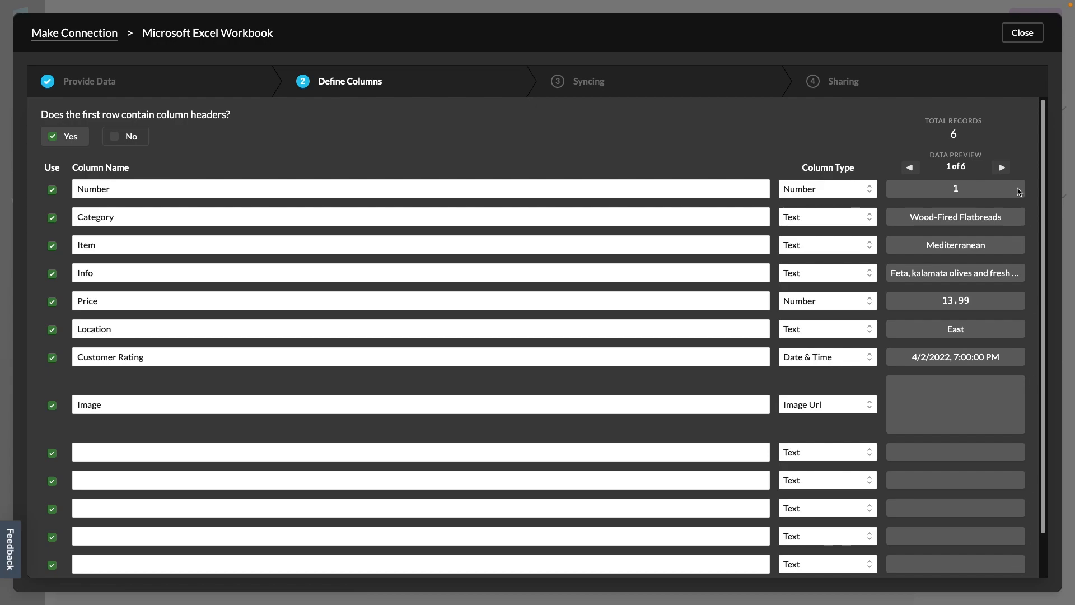
Accept the column definitions and finish creating the connection with hourly syncing, named Pizza Menu.xlsx - Pizza
scroll(1022, 358, down, 2)
click(993, 560)
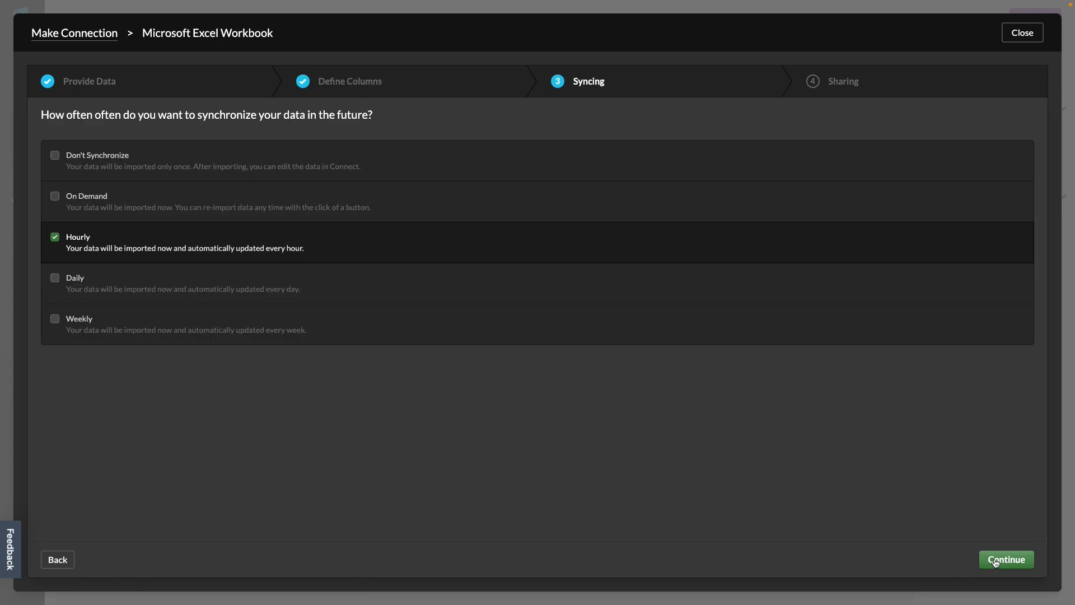
click(996, 561)
click(112, 135)
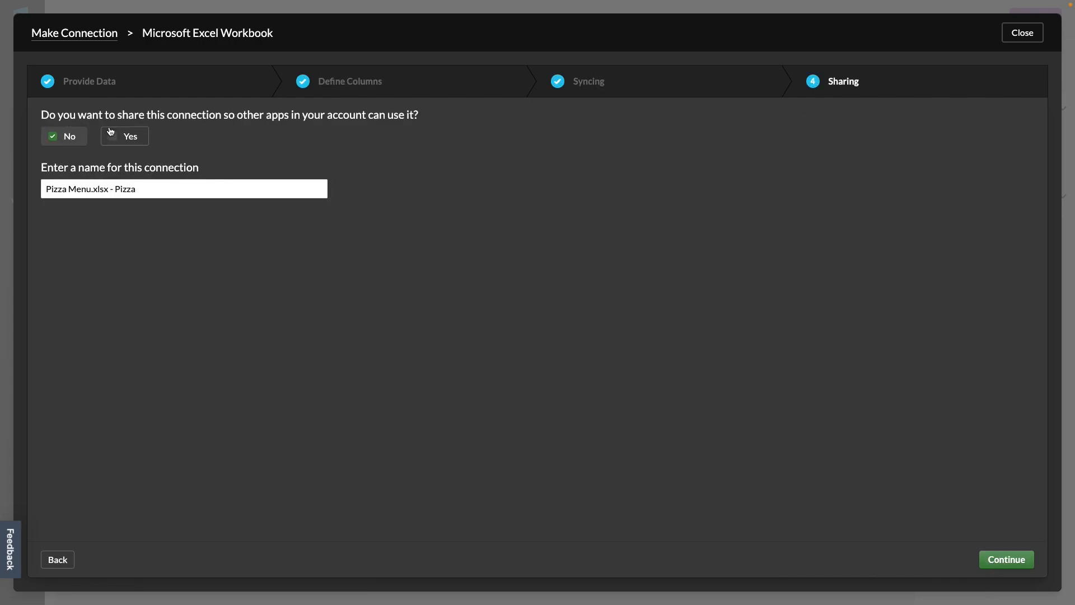
click(1008, 560)
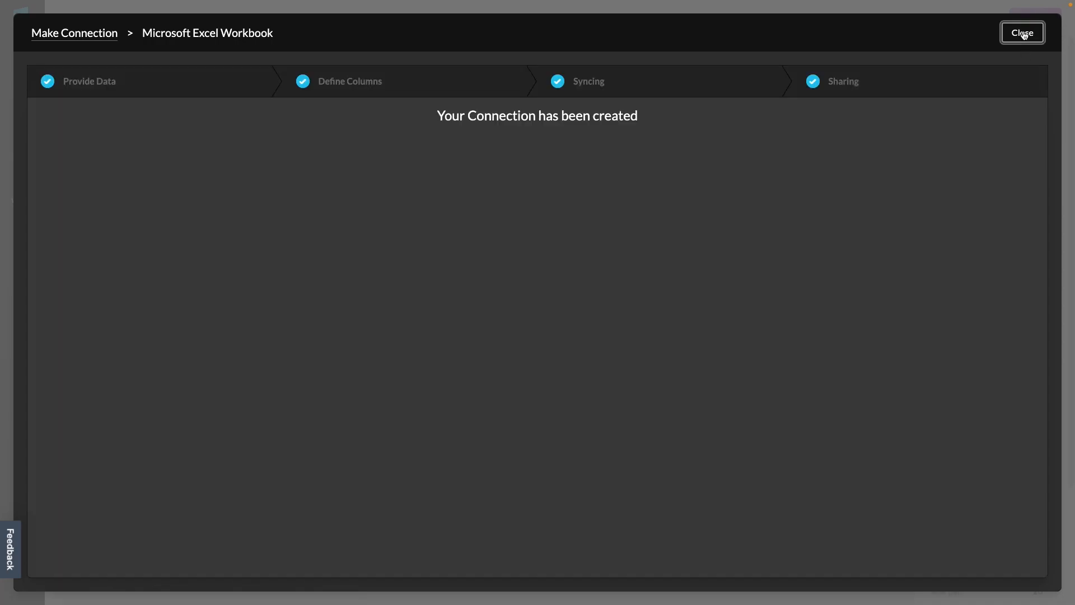
click(1023, 33)
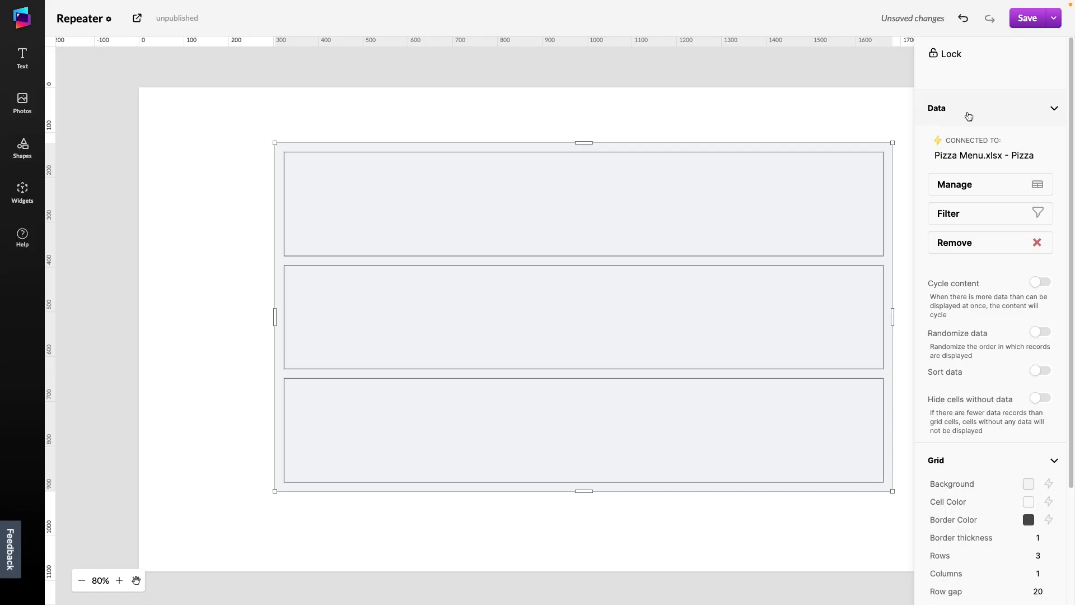
Place the Item data field in the upper part of the first repeater cell and set its font size to 60
double_click(762, 183)
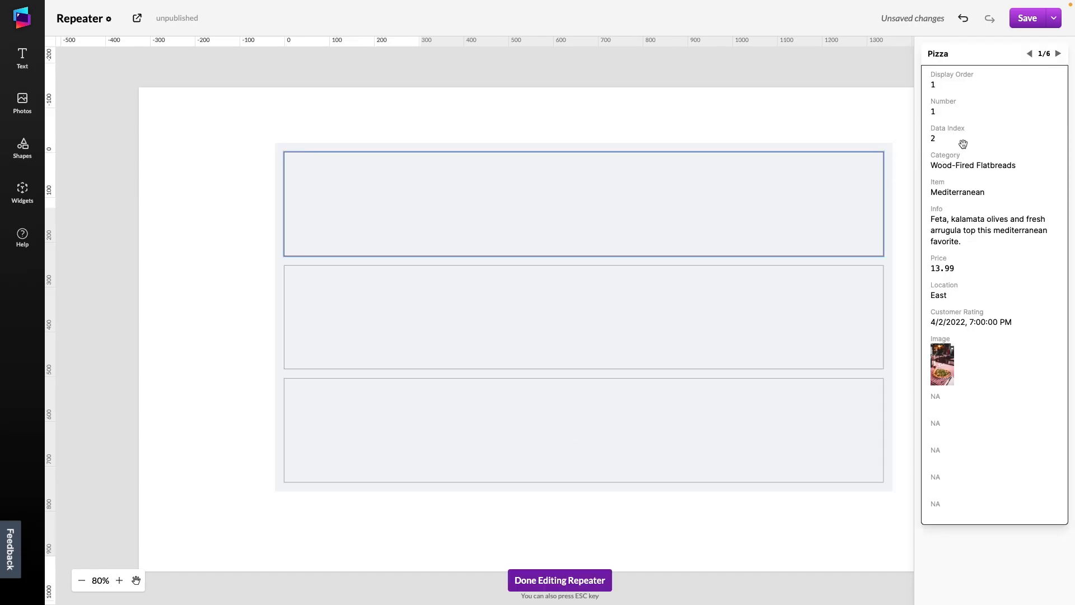
click(577, 582)
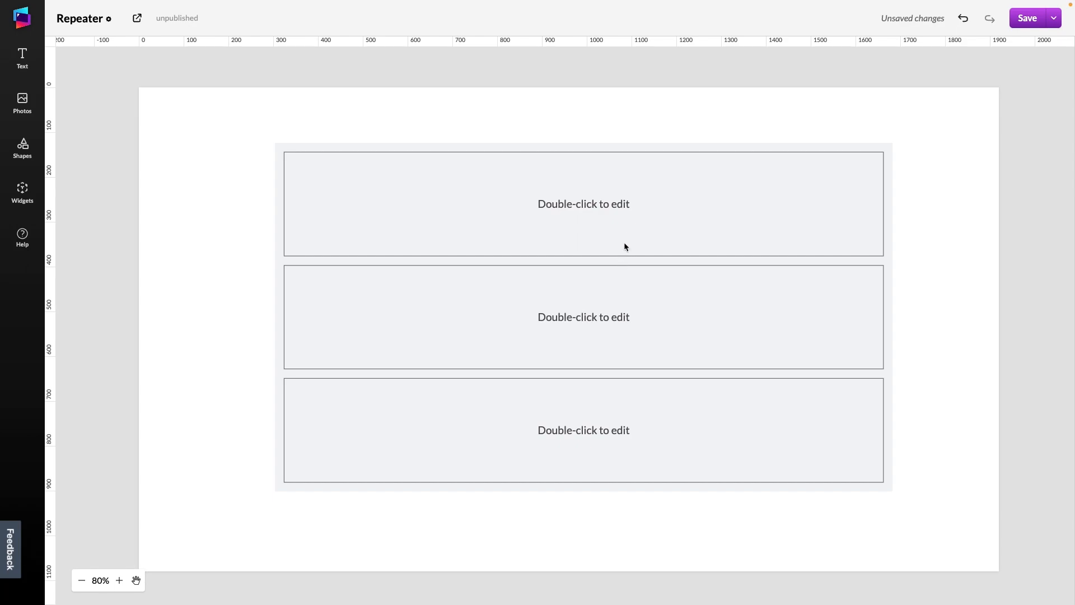
double_click(645, 219)
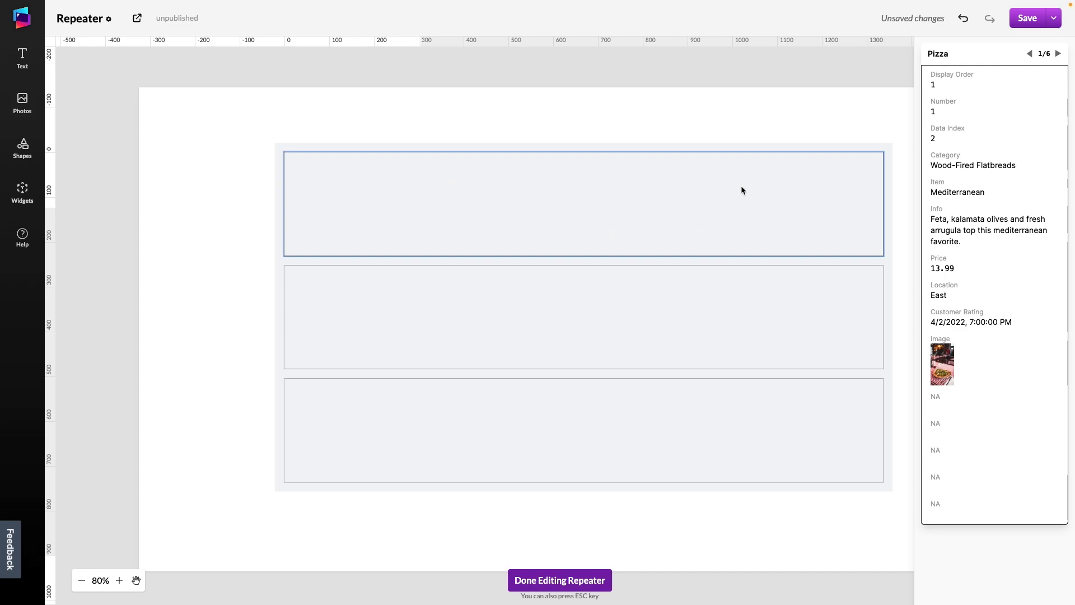
drag(957, 195, 386, 173)
click(1031, 106)
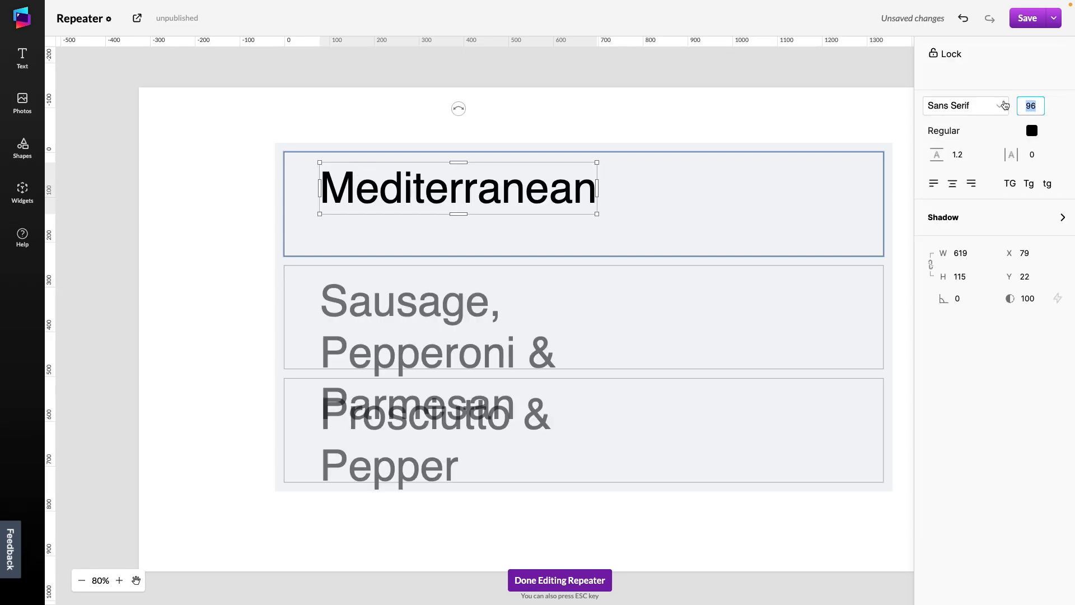
text(60)
key(Return)
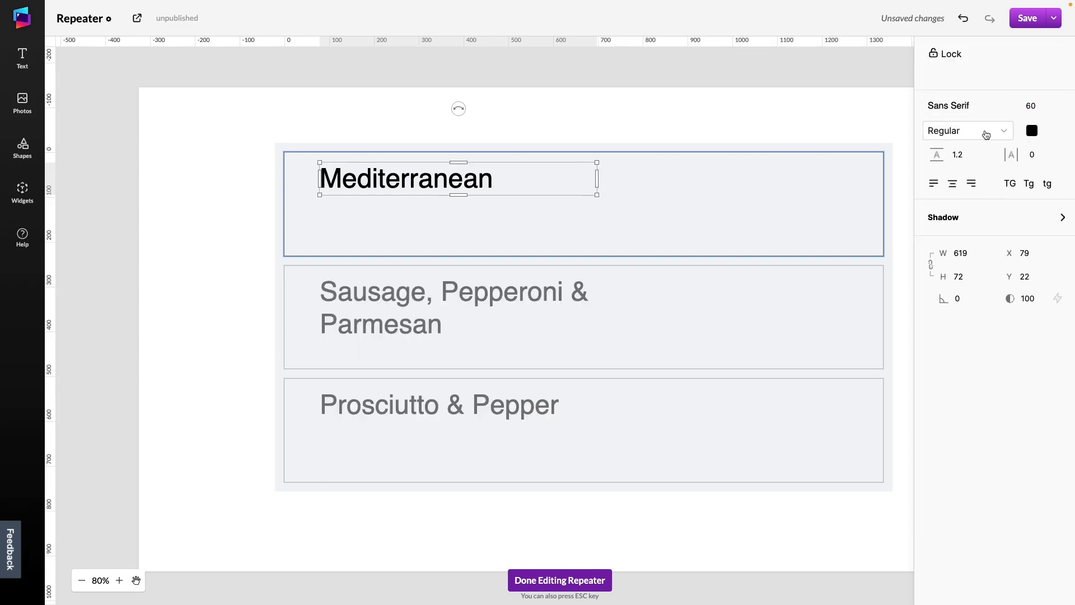
Make the item name text bold and widen its text box so long names fit on one line
click(984, 132)
click(950, 242)
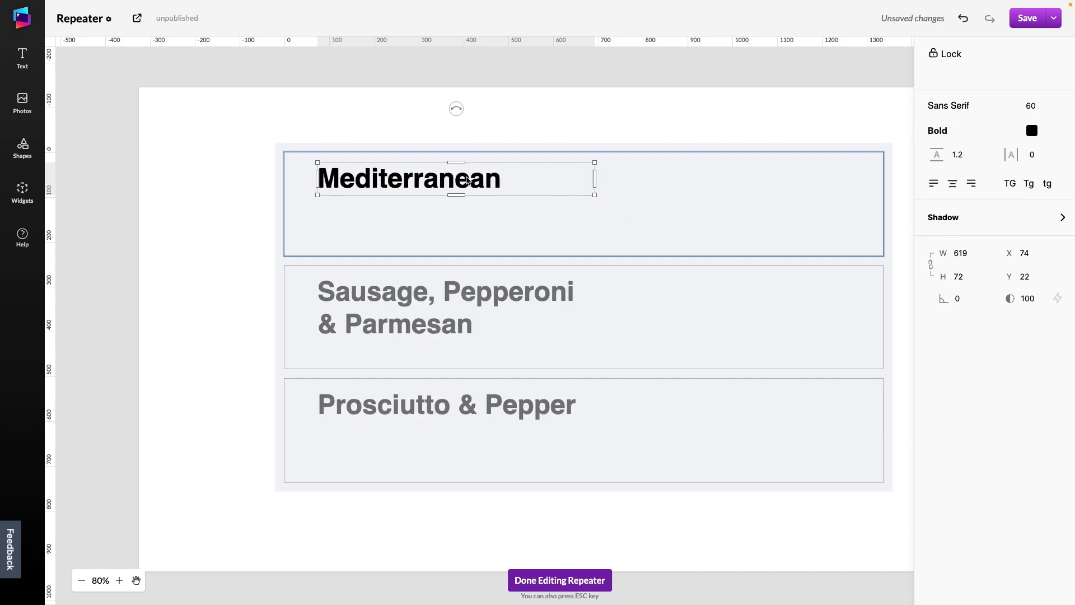
drag(583, 179, 789, 178)
click(715, 213)
Place the Info data field below the item name at font size 18, aligned with the name's left edge
drag(989, 224, 376, 221)
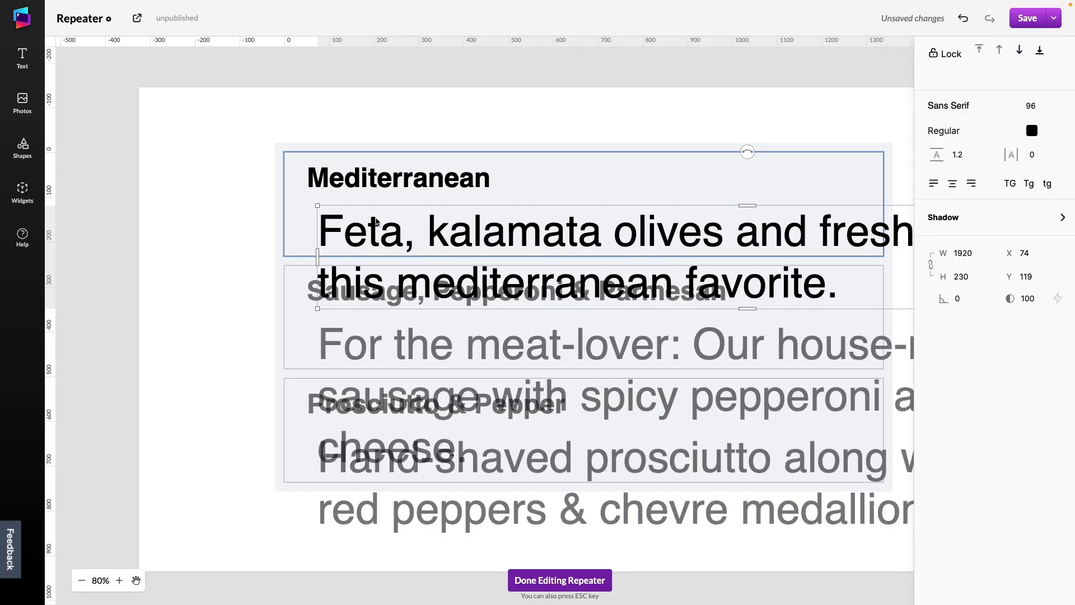
click(1042, 106)
text(18)
key(Return)
click(556, 247)
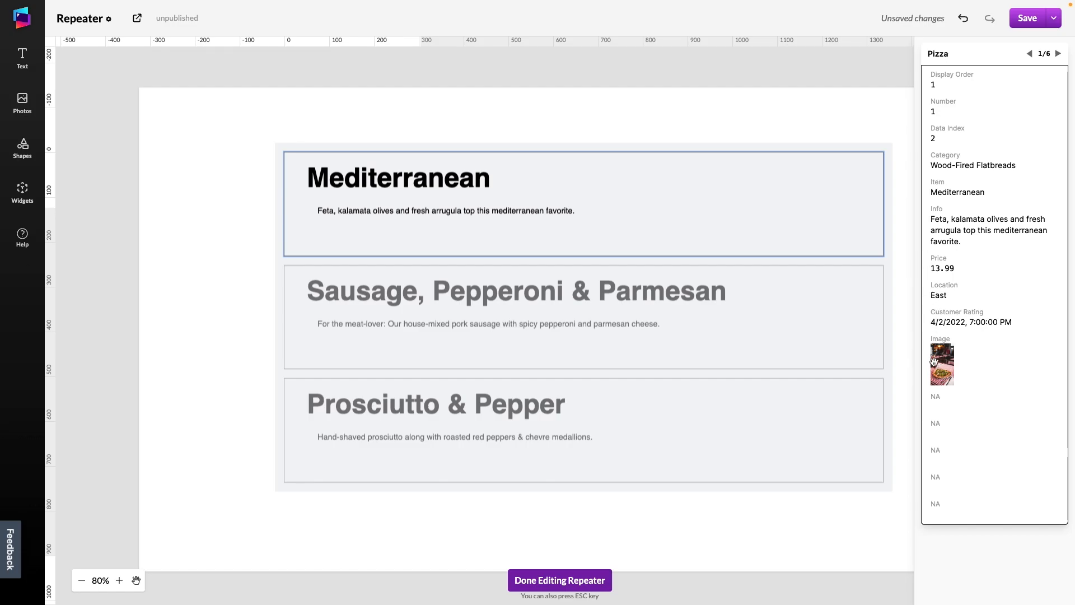
drag(423, 213, 413, 207)
click(397, 228)
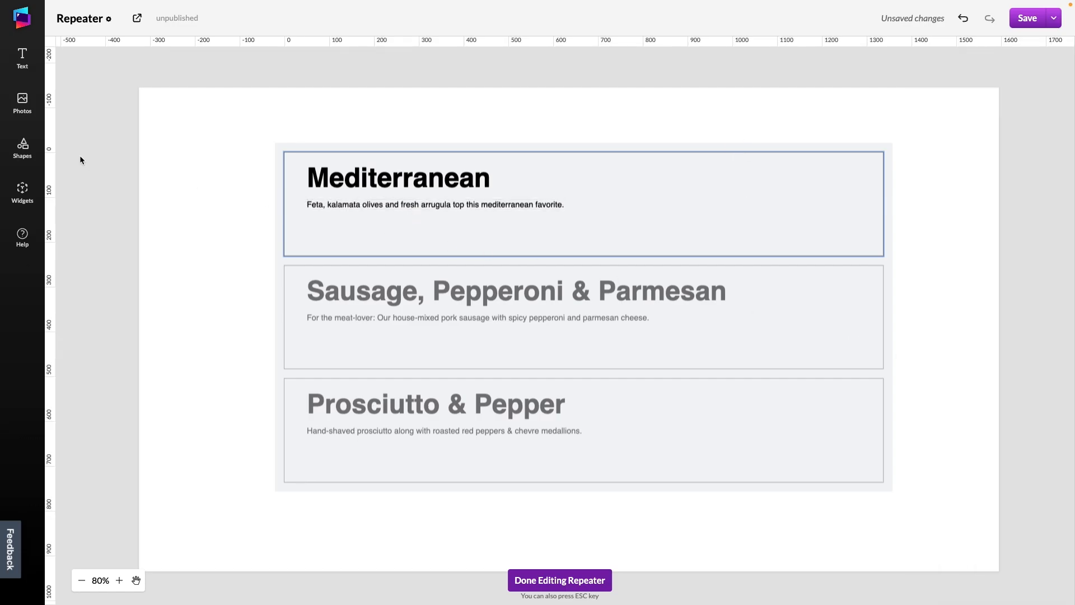
Add a square rectangle at the right end of the first repeater cell and fill it with the Image data field
click(22, 147)
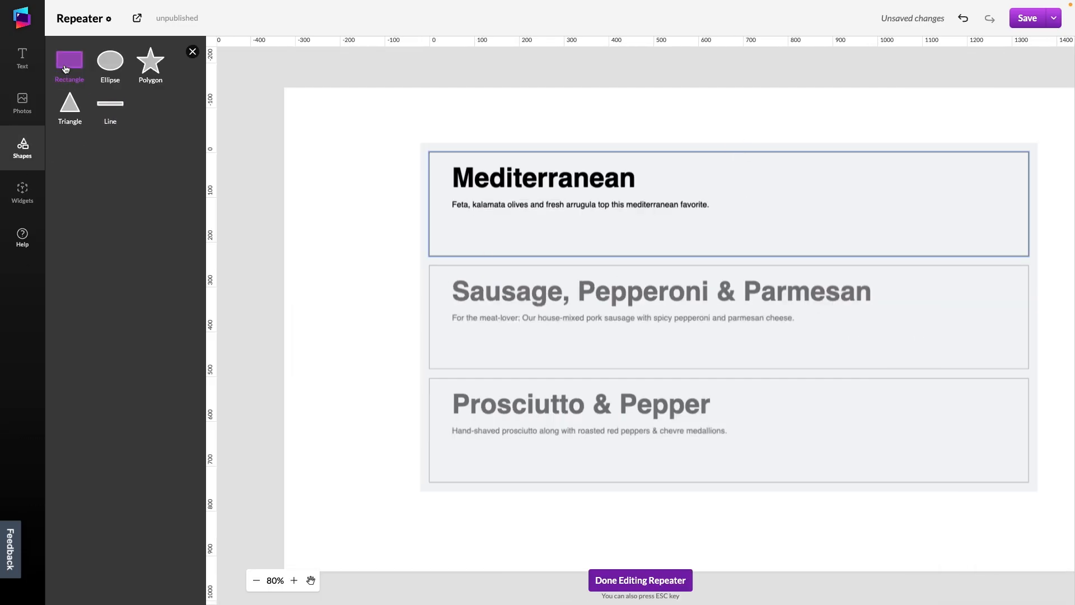
click(66, 66)
drag(707, 227, 833, 204)
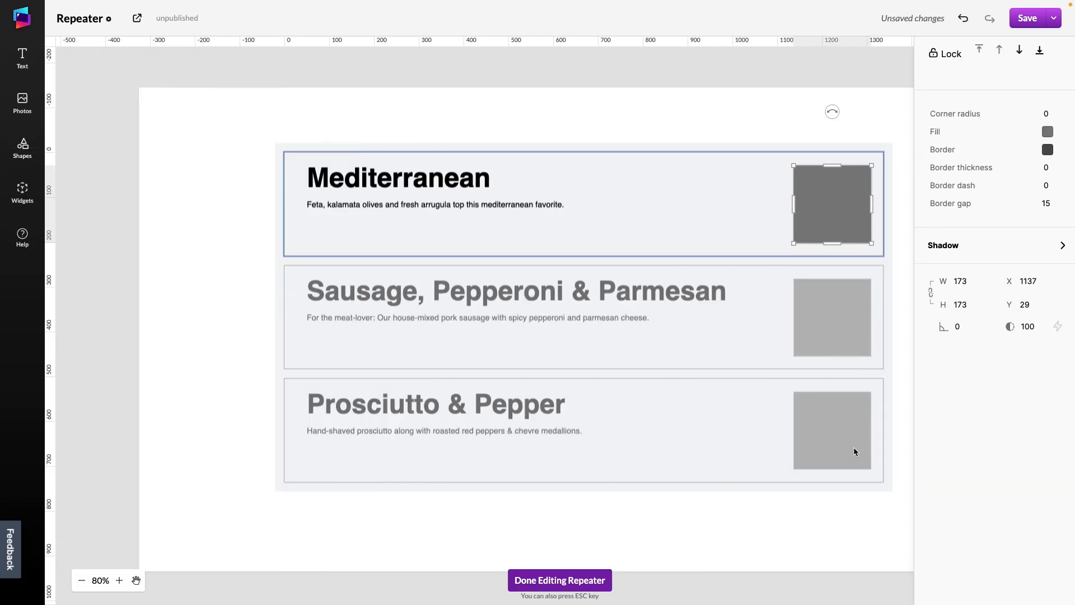
drag(793, 166, 787, 161)
click(721, 186)
click(704, 224)
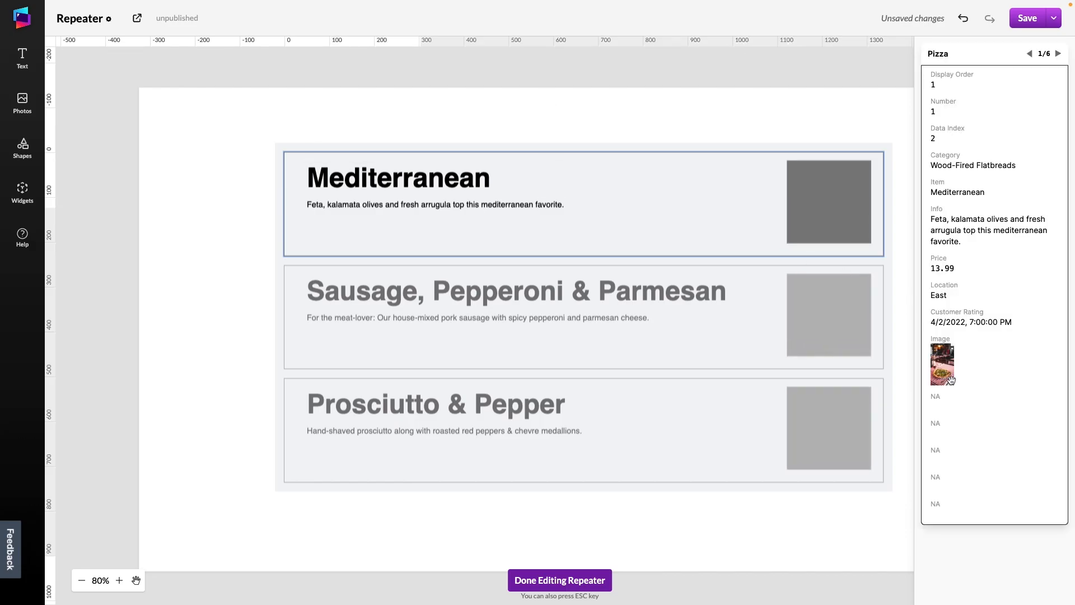
drag(945, 361, 828, 219)
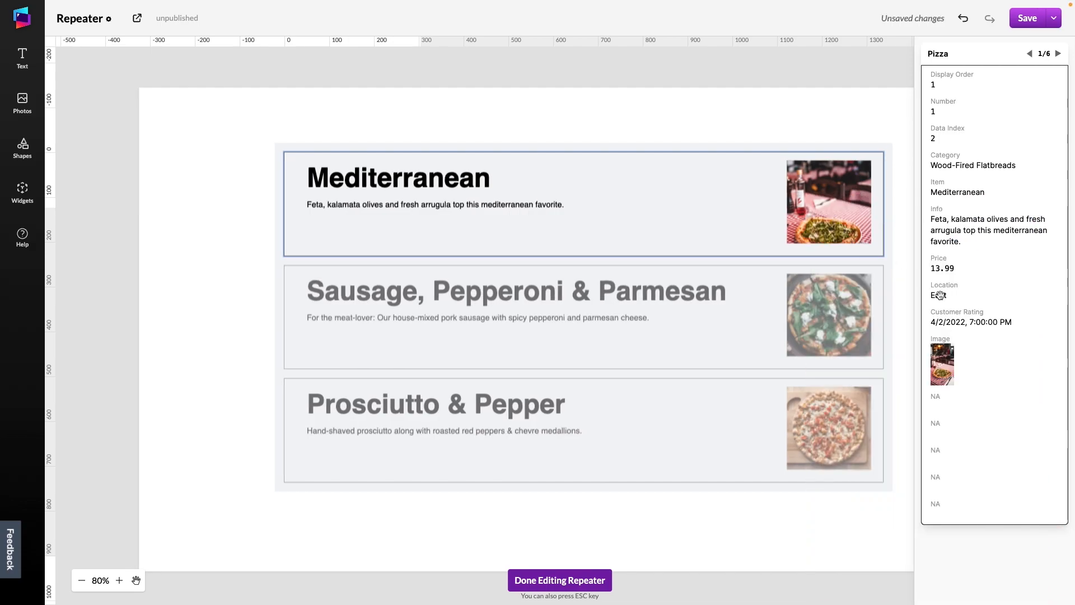
Place the Price data field just left of the pizza image in the first cell and reduce its font size to 48
drag(939, 269, 710, 213)
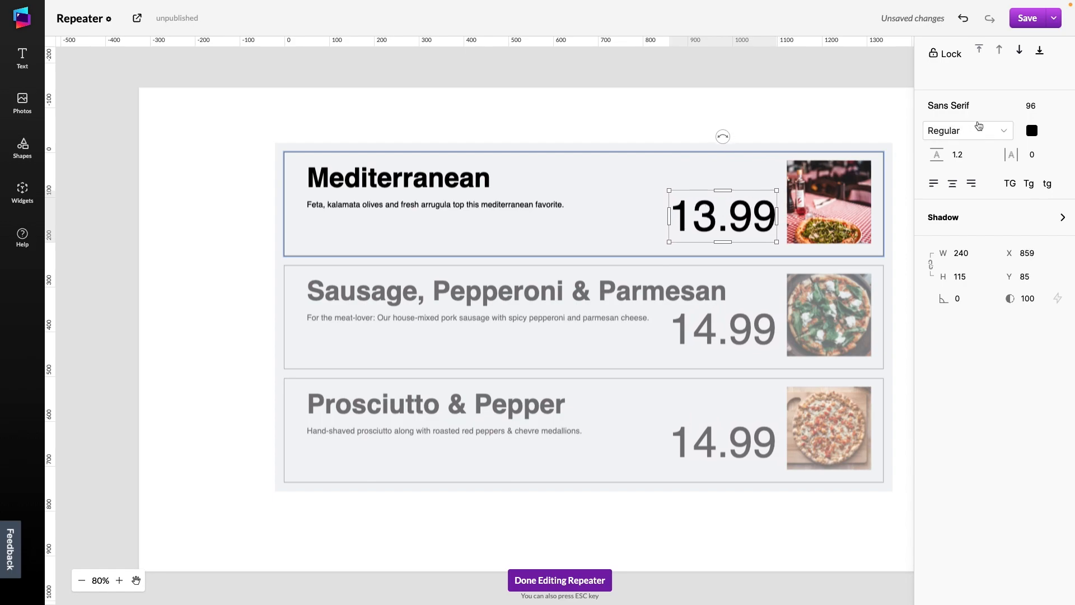
drag(671, 193, 726, 214)
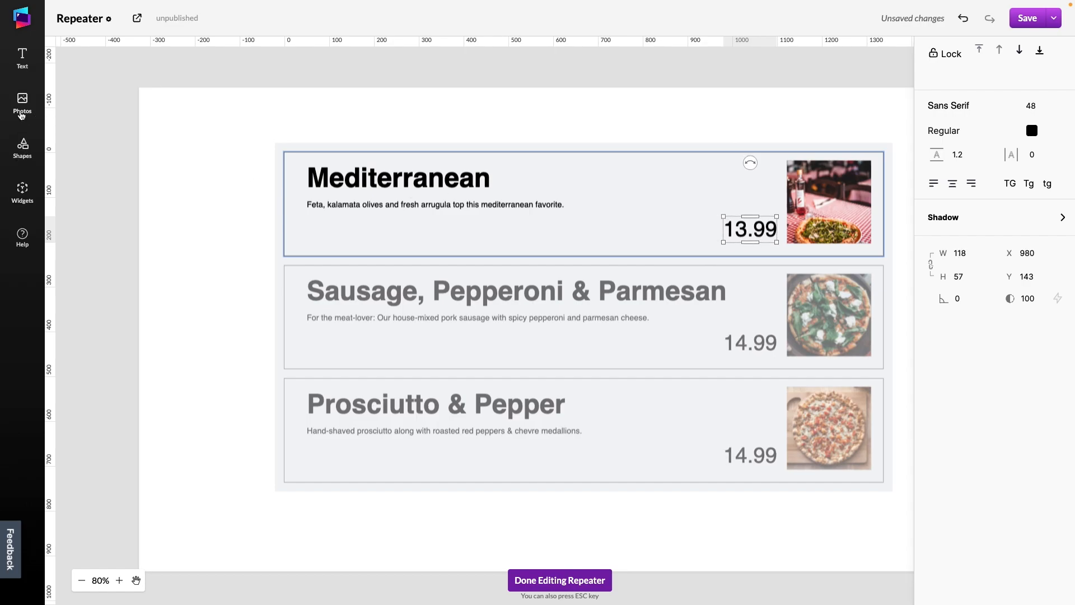
Add a Progress Bar widget to the first cell, rotate it 90 degrees to lie horizontally, and place it below the item description
click(21, 192)
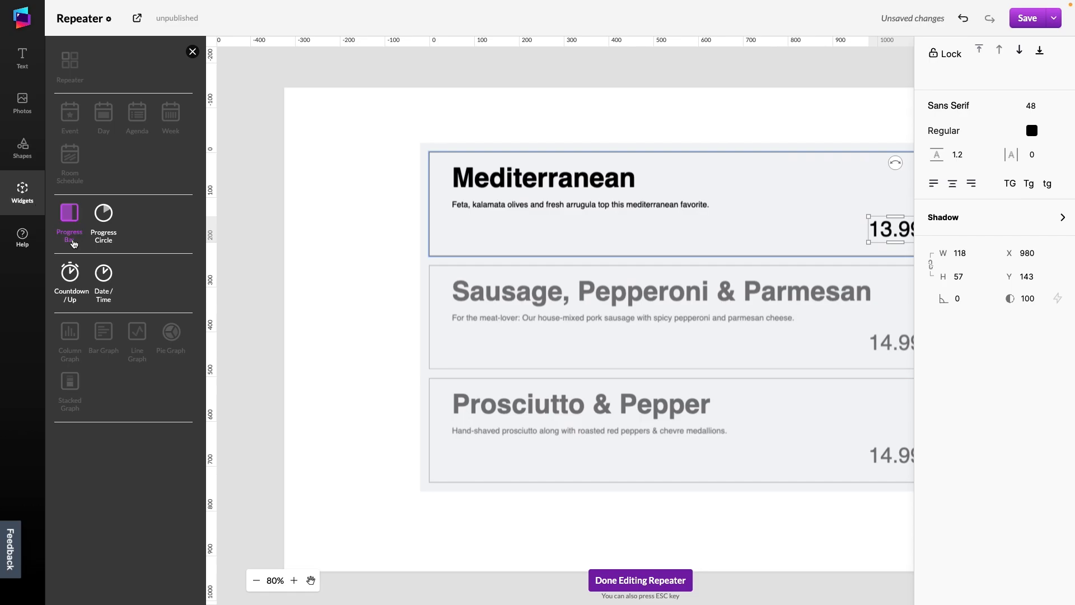
click(70, 216)
drag(653, 235, 333, 229)
drag(564, 144, 490, 222)
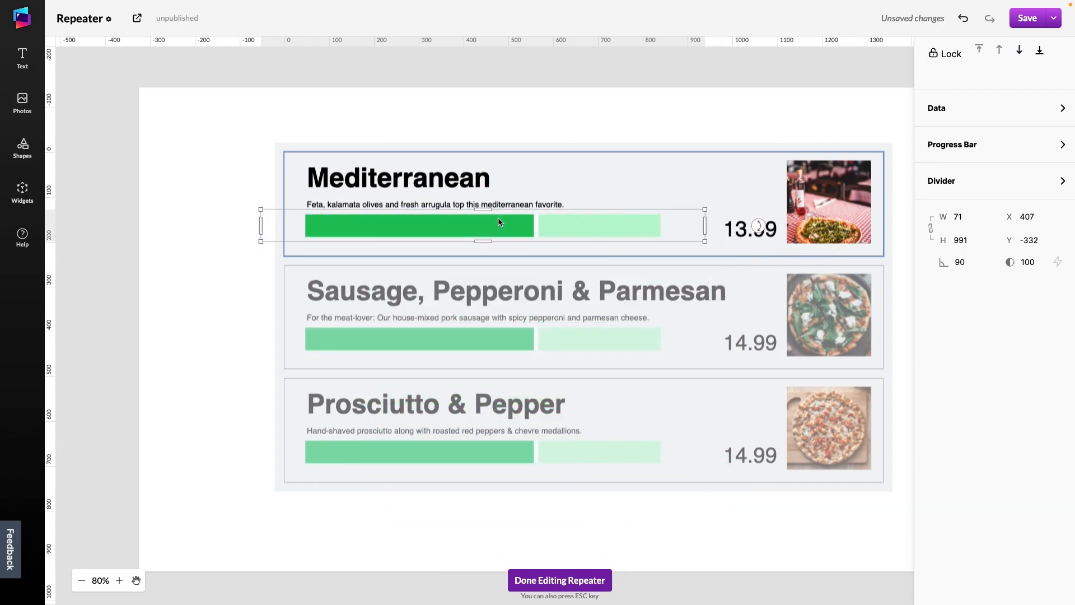
Bind the progress bar's current value to the Data Index field and set its maximum to 5
click(943, 120)
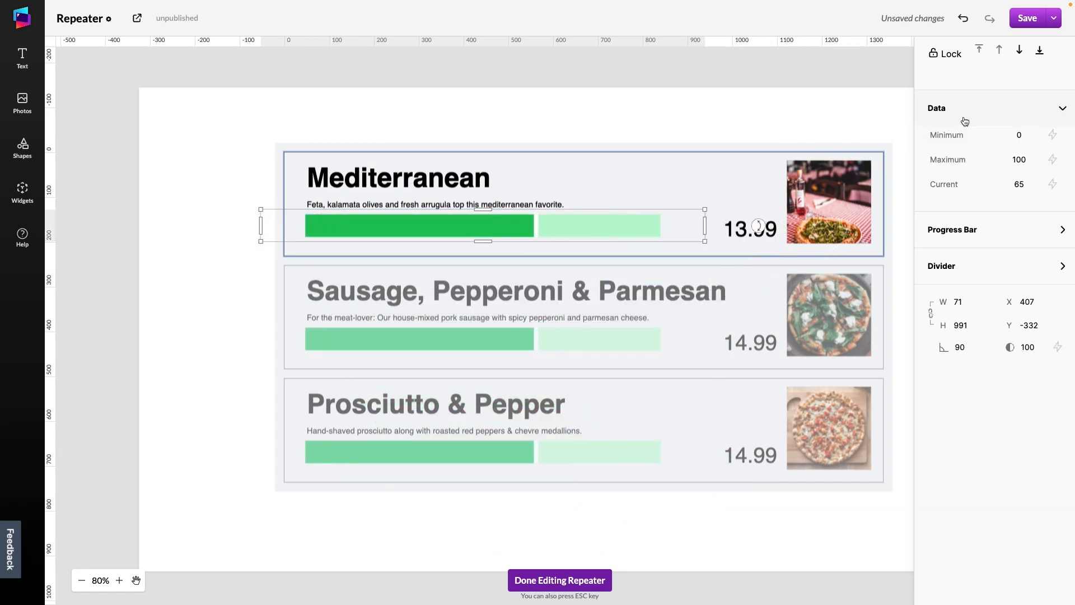
click(1053, 188)
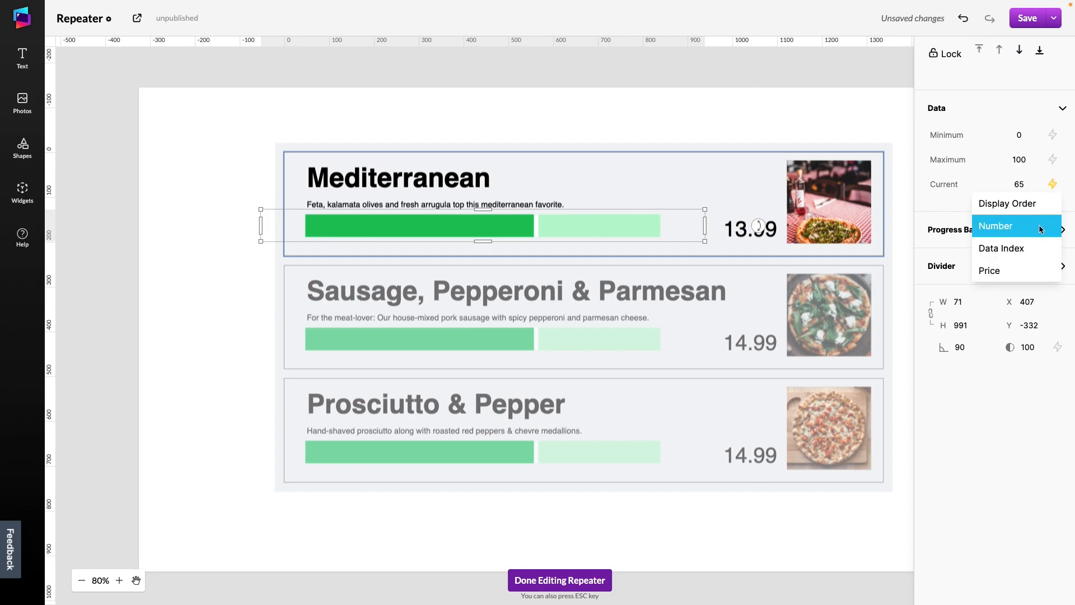
click(1036, 248)
click(1028, 159)
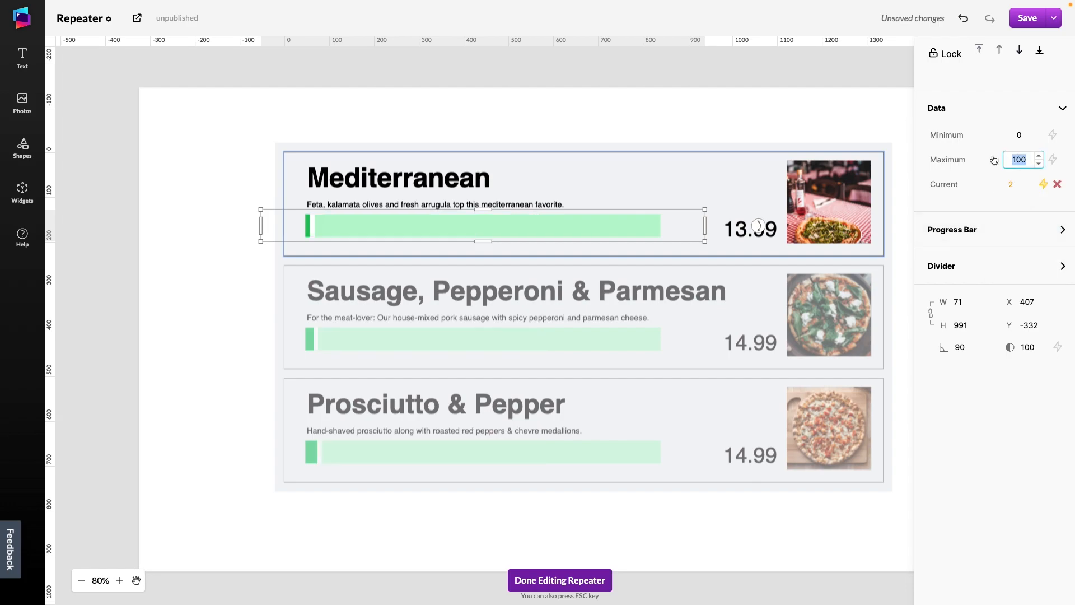
text(5)
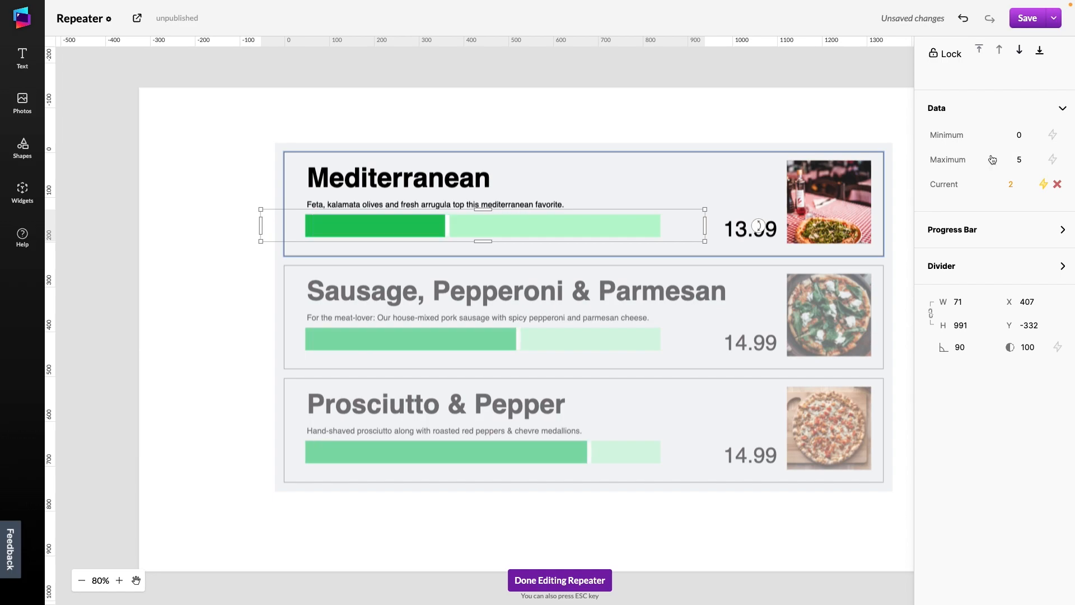
Finish editing the repeater cell layout and turn on Cycle content in the repeater's data settings
click(667, 167)
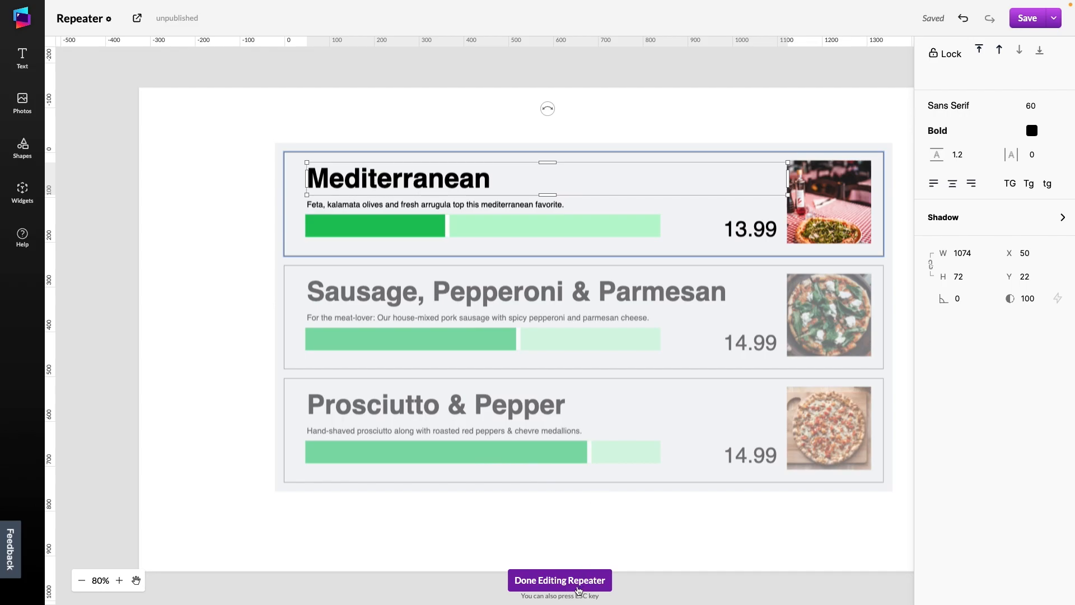
click(579, 587)
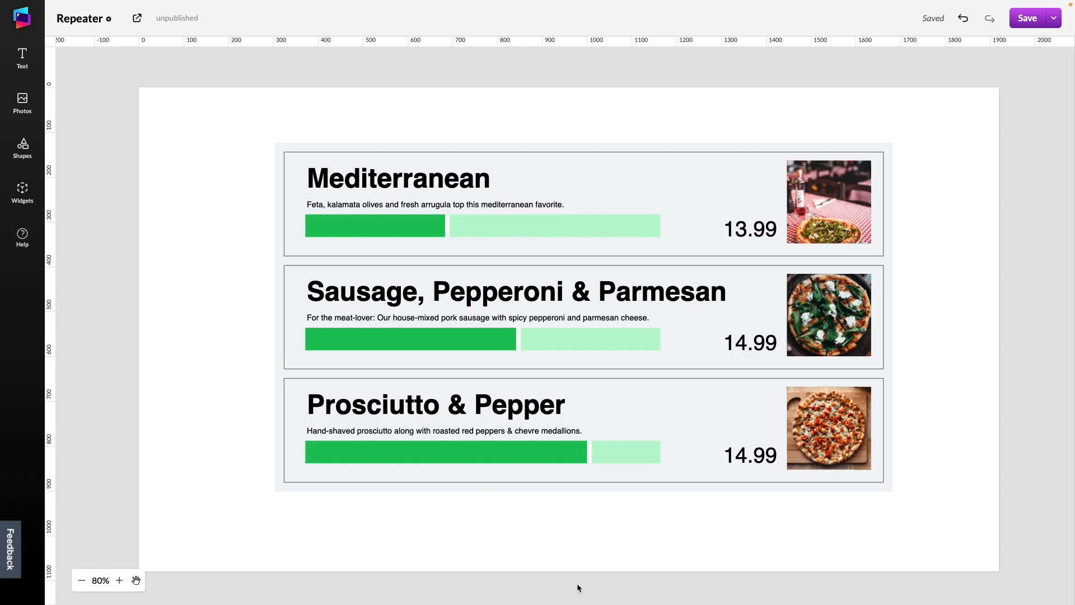
click(674, 473)
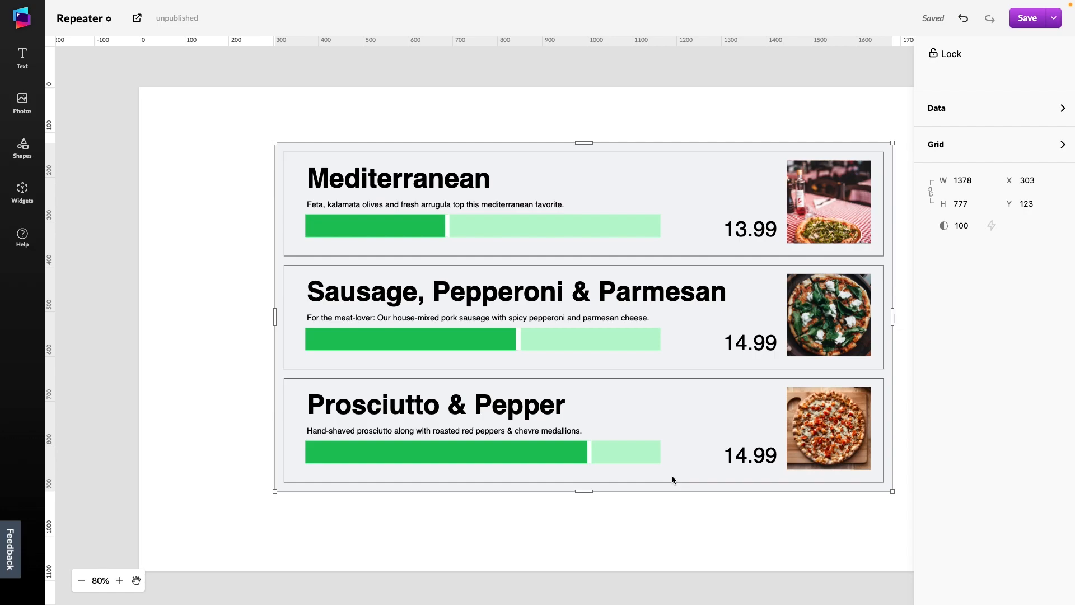
click(1018, 118)
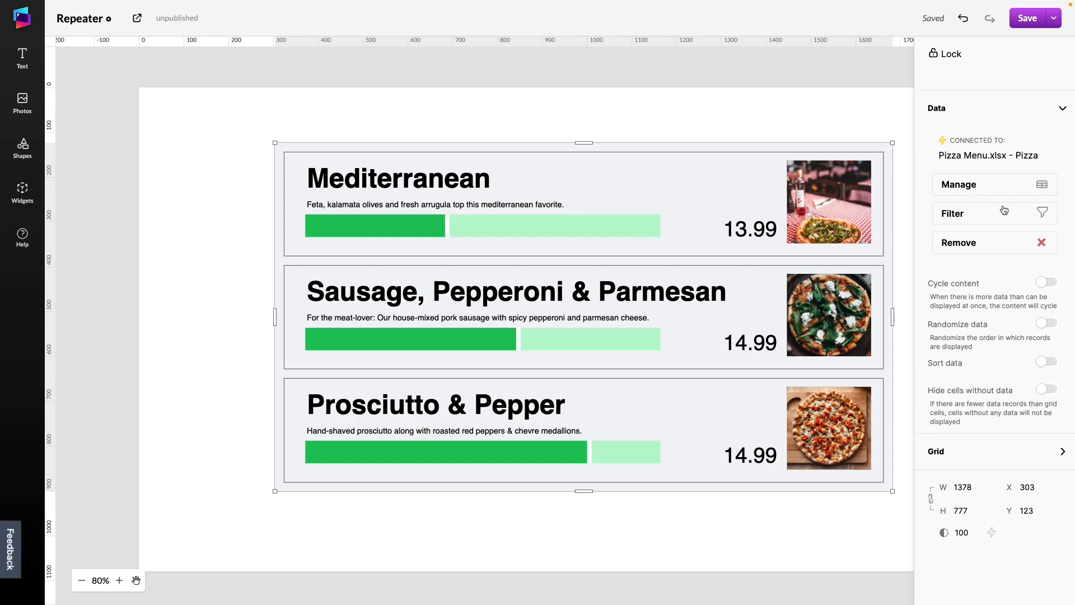
click(1044, 286)
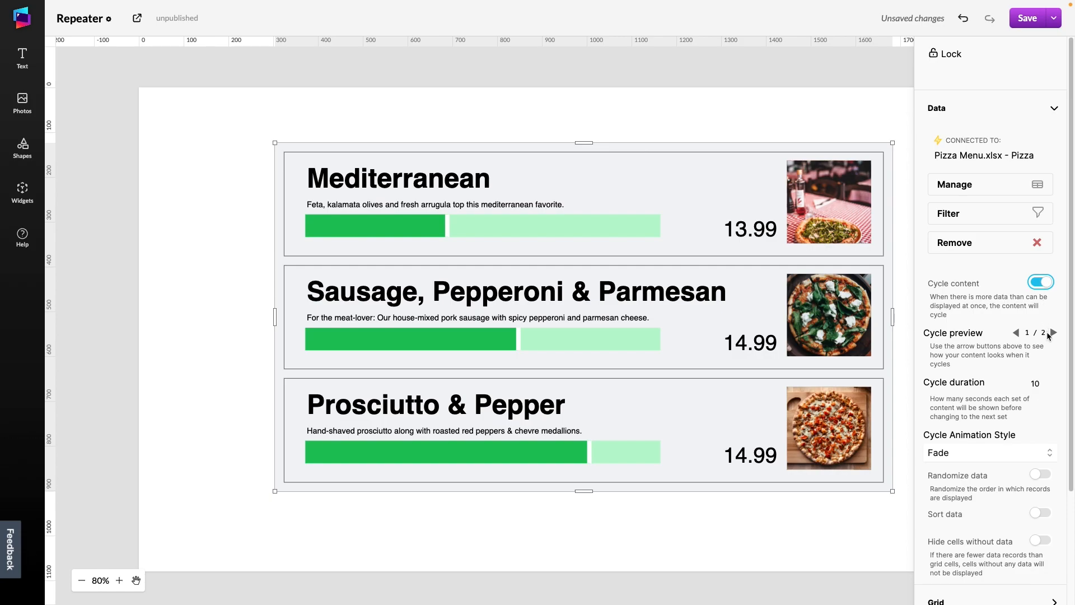
Step through the repeater's cycle preview and set the cycle animation style to Slide Right
click(1052, 333)
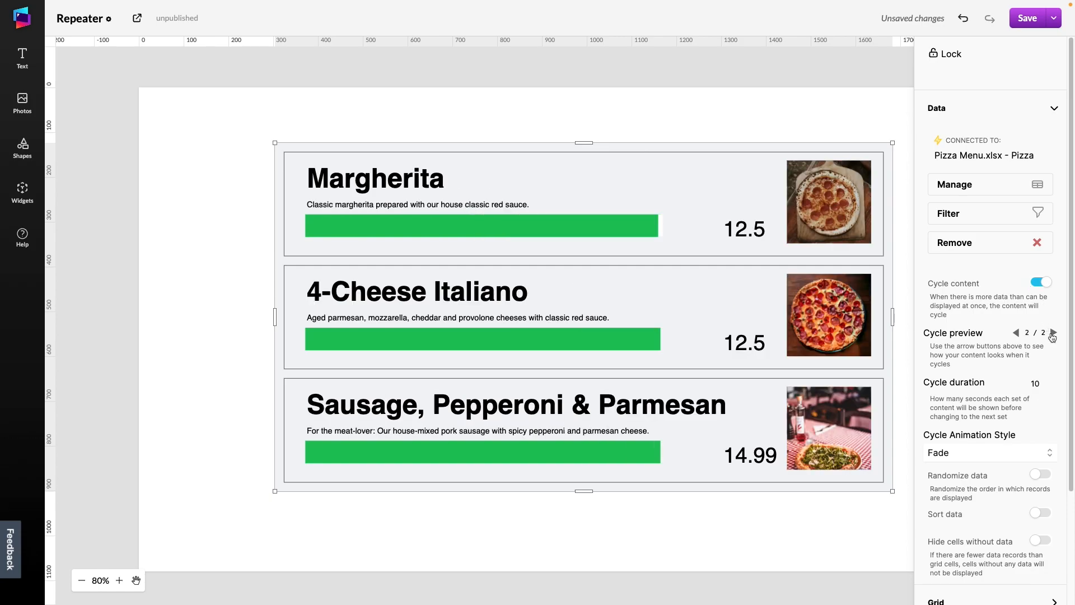
click(1053, 337)
click(1053, 337)
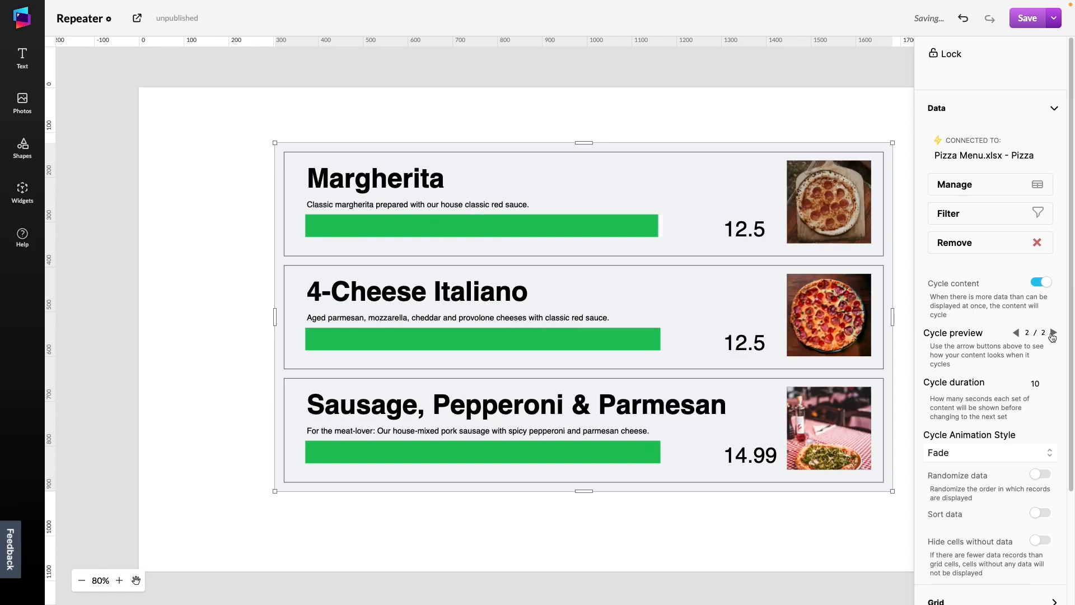
click(1053, 338)
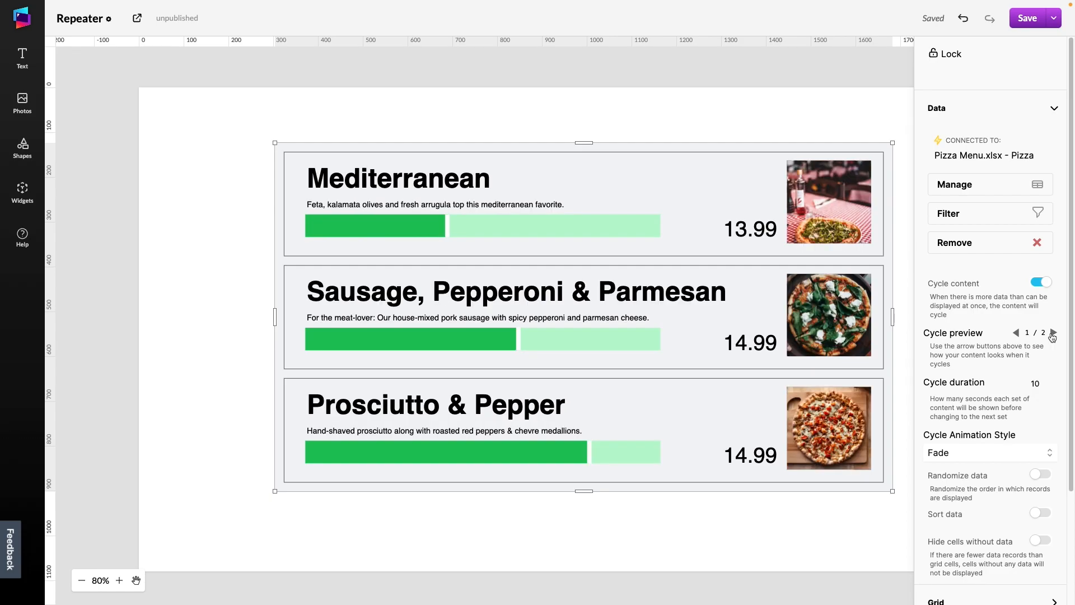
click(1040, 460)
click(1019, 550)
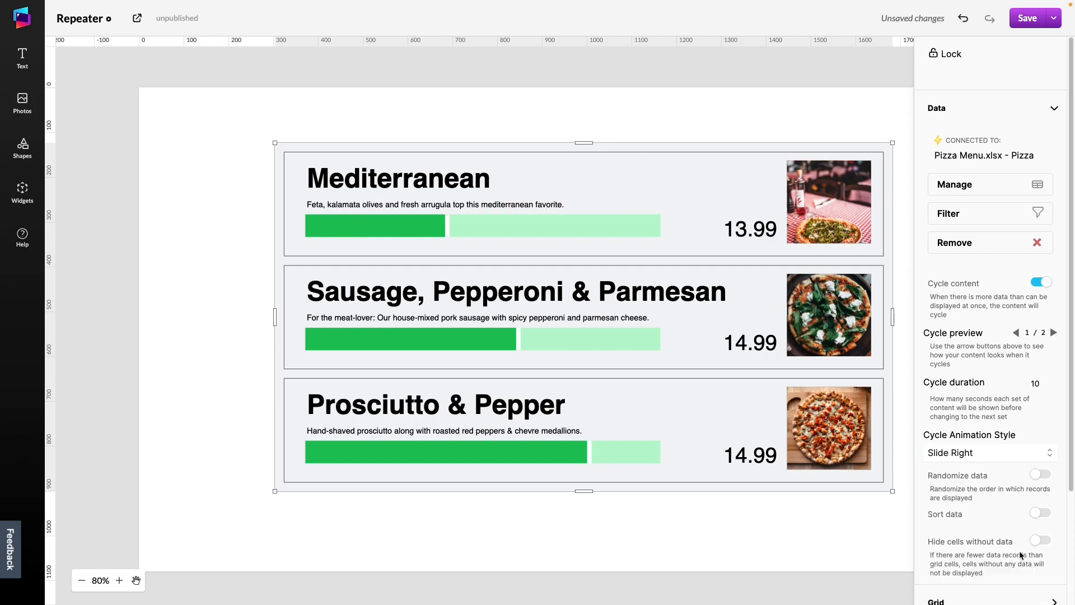